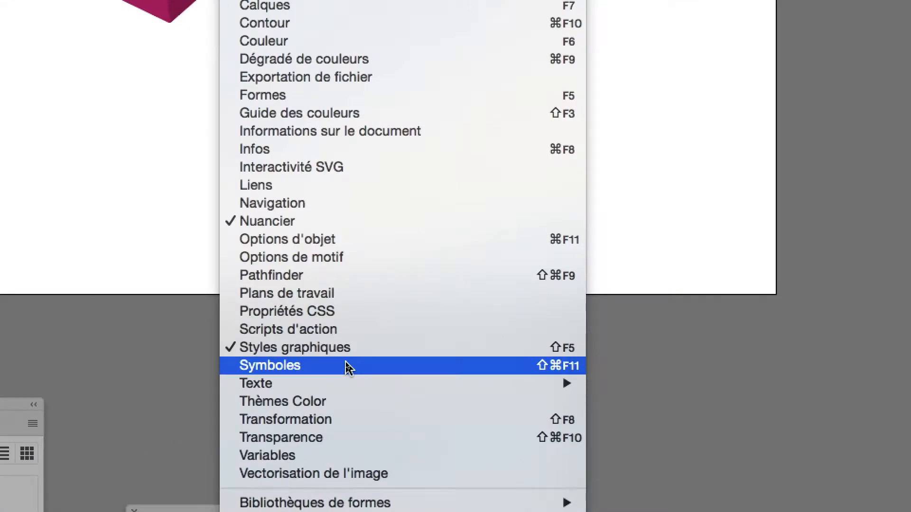
- Show the Symbols panel and enlarge it vertically
{"action": "left_click", "coordinate": [349, 368]}
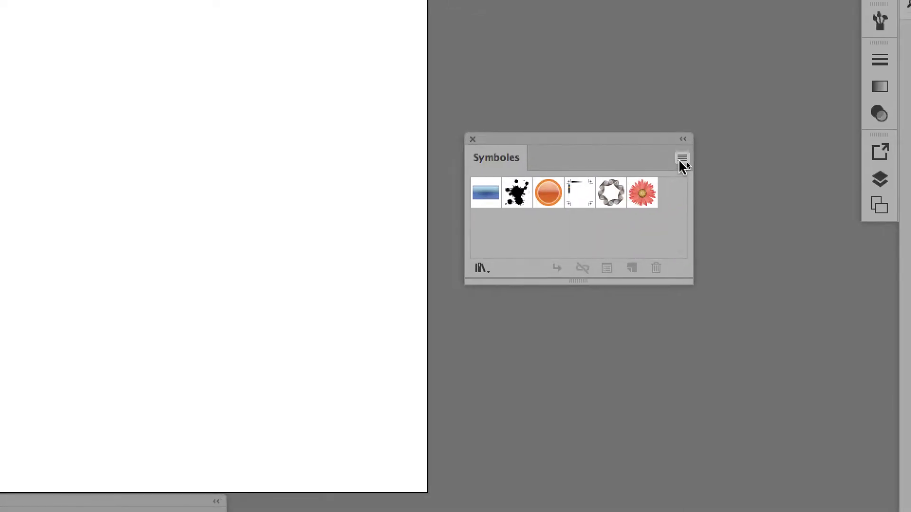
{"action": "left_click", "coordinate": [682, 159]}
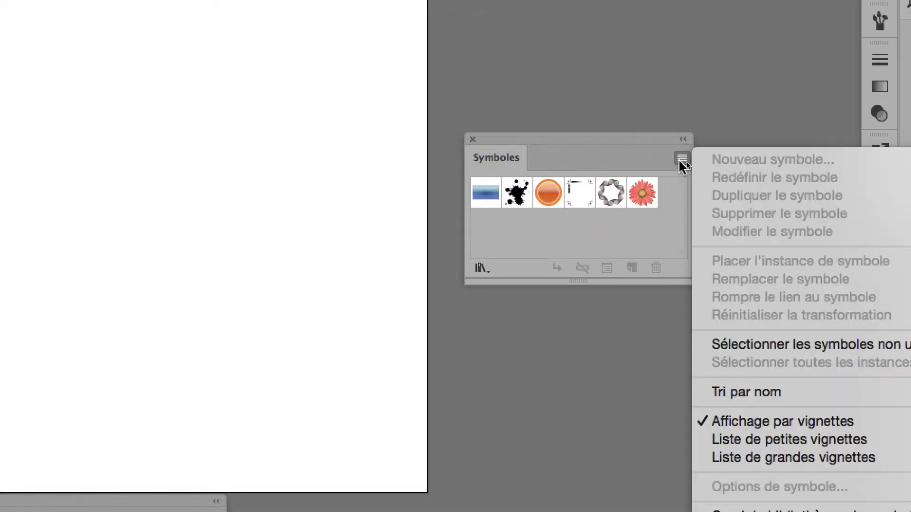
{"action": "left_click", "coordinate": [682, 158]}
{"action": "left_click_drag", "start_coordinate": [681, 203], "coordinate": [689, 369]}
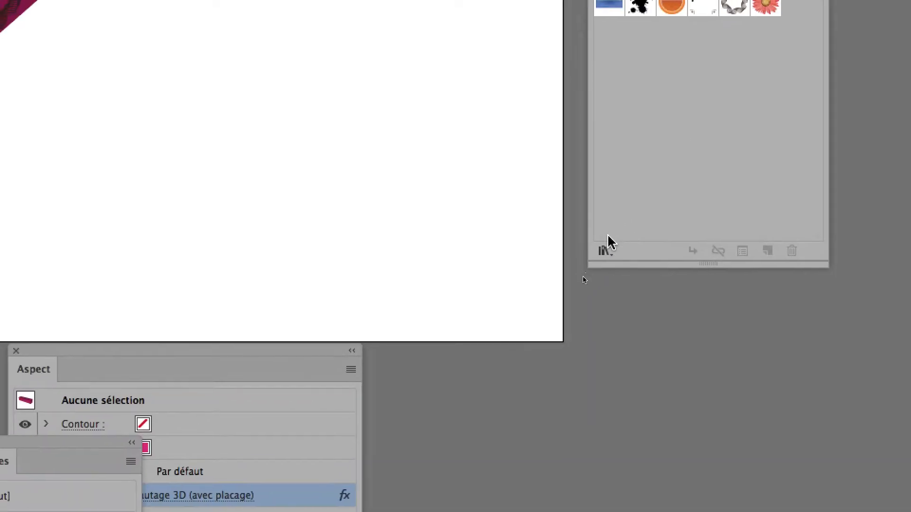
- Open the Sushi symbol library, move it over the empty part of the artboard and make it taller
{"action": "left_click", "coordinate": [572, 374]}
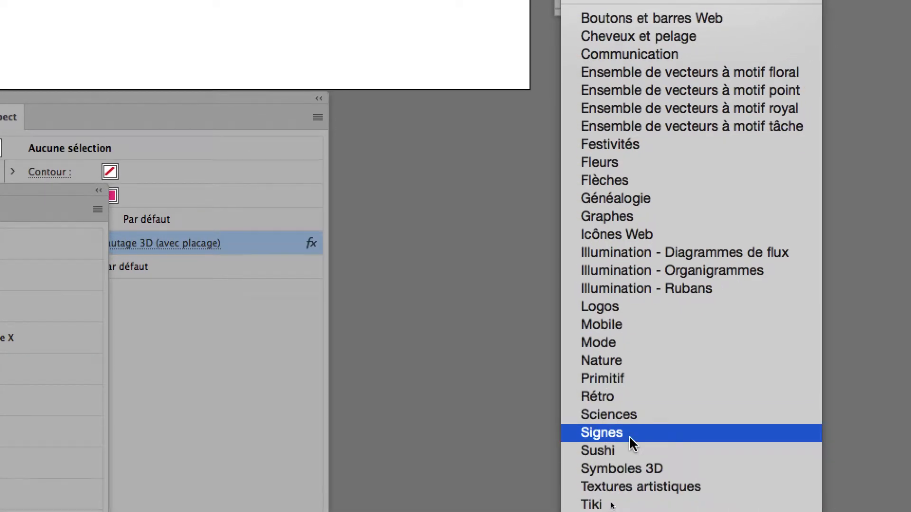
{"action": "left_click", "coordinate": [632, 448]}
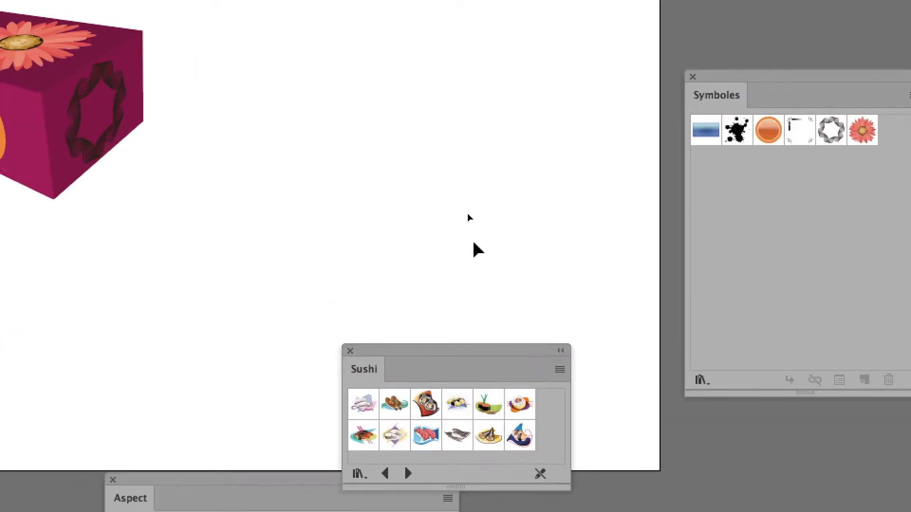
{"action": "left_click_drag", "start_coordinate": [479, 268], "coordinate": [480, 160]}
{"action": "left_click_drag", "start_coordinate": [482, 205], "coordinate": [481, 121]}
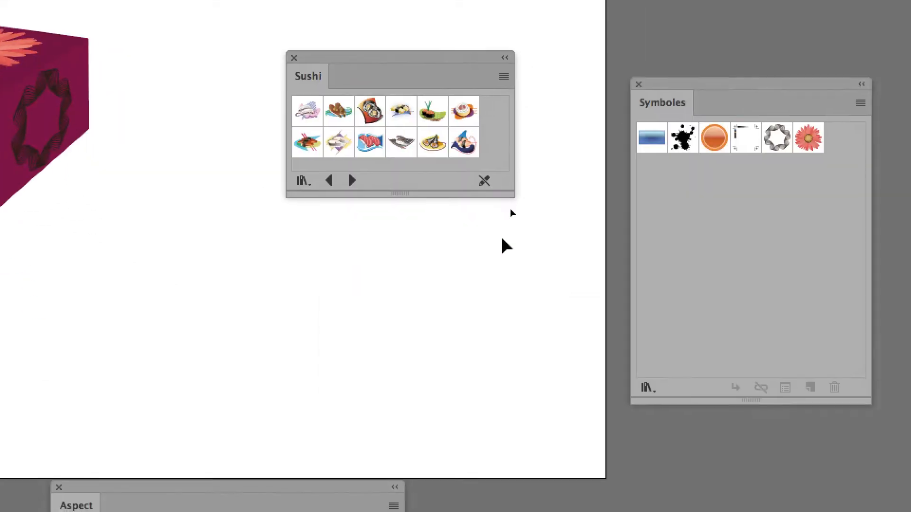
{"action": "left_click_drag", "start_coordinate": [551, 260], "coordinate": [572, 374]}
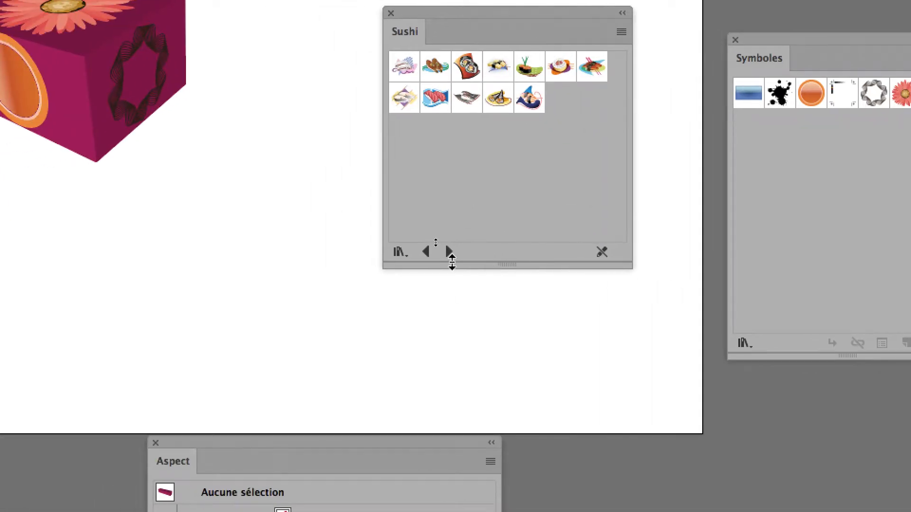
- Browse the neighbouring symbol libraries, return to Sciences and add the orange atom symbol to the document's symbols
{"action": "left_click", "coordinate": [407, 256]}
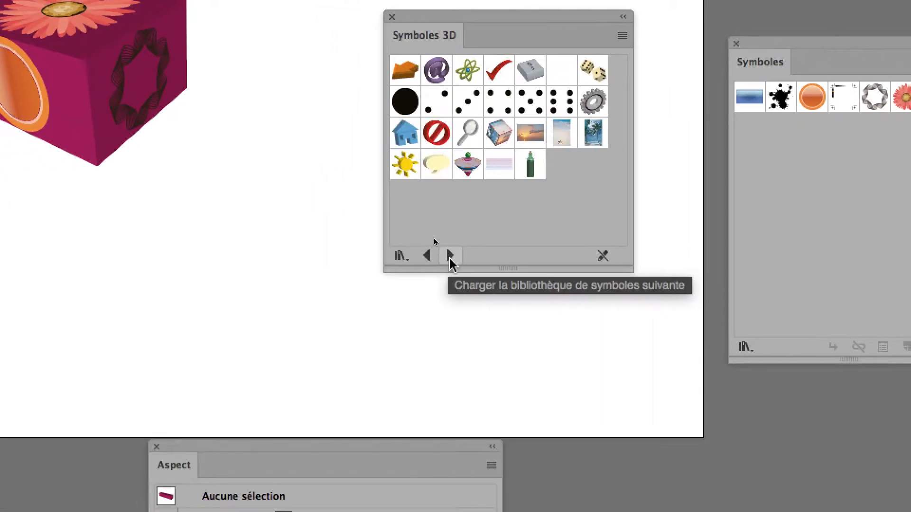
{"action": "left_click", "coordinate": [447, 257]}
{"action": "left_click", "coordinate": [448, 257]}
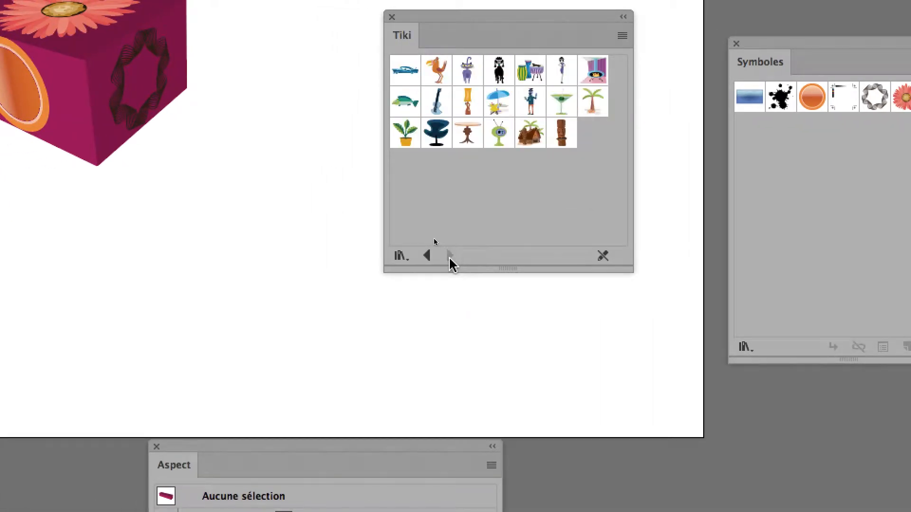
{"action": "left_click", "coordinate": [426, 256]}
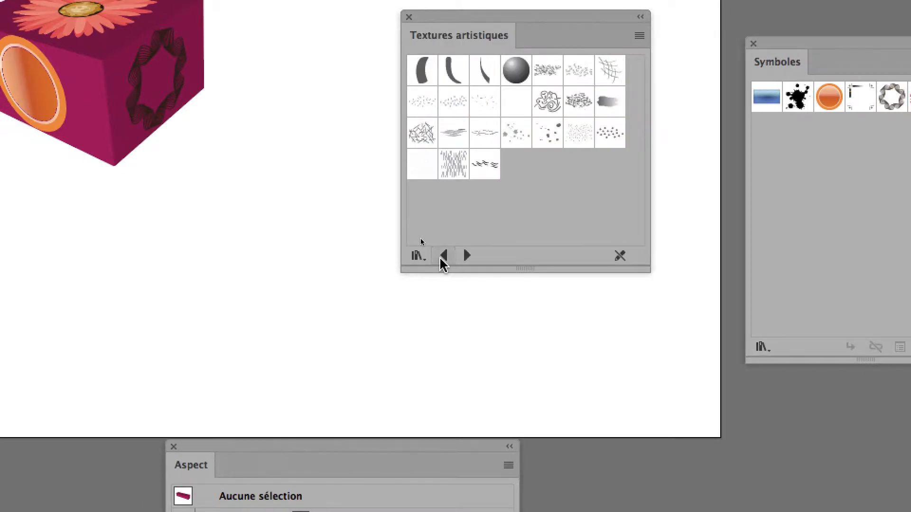
{"action": "left_click", "coordinate": [443, 256]}
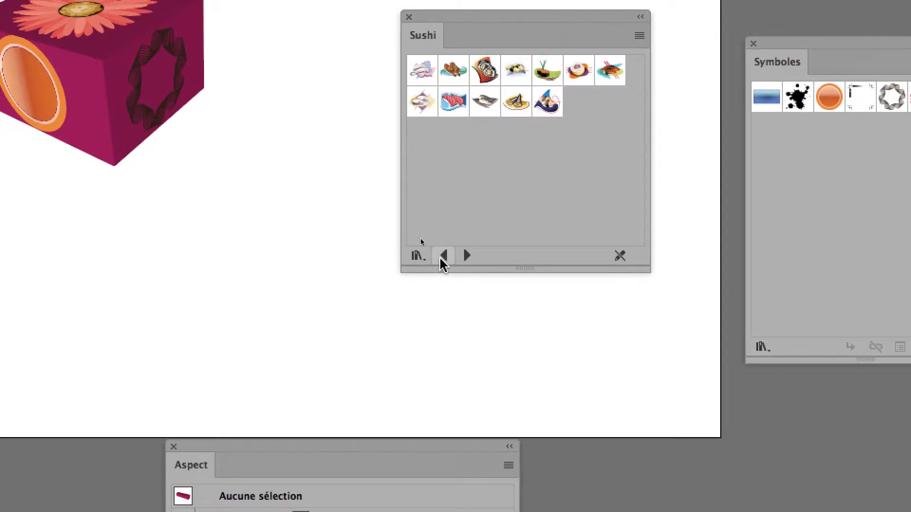
{"action": "left_click", "coordinate": [443, 257]}
{"action": "left_click", "coordinate": [443, 256]}
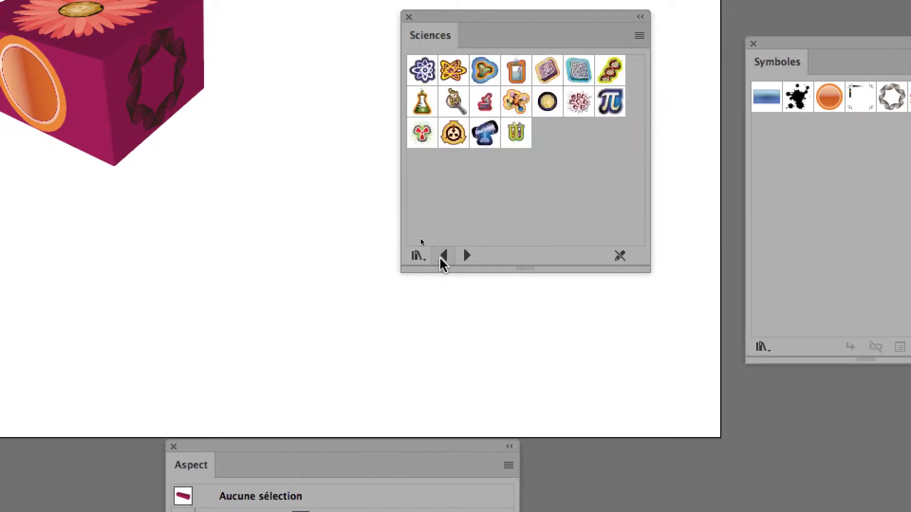
{"action": "left_click", "coordinate": [443, 256]}
{"action": "left_click", "coordinate": [453, 256]}
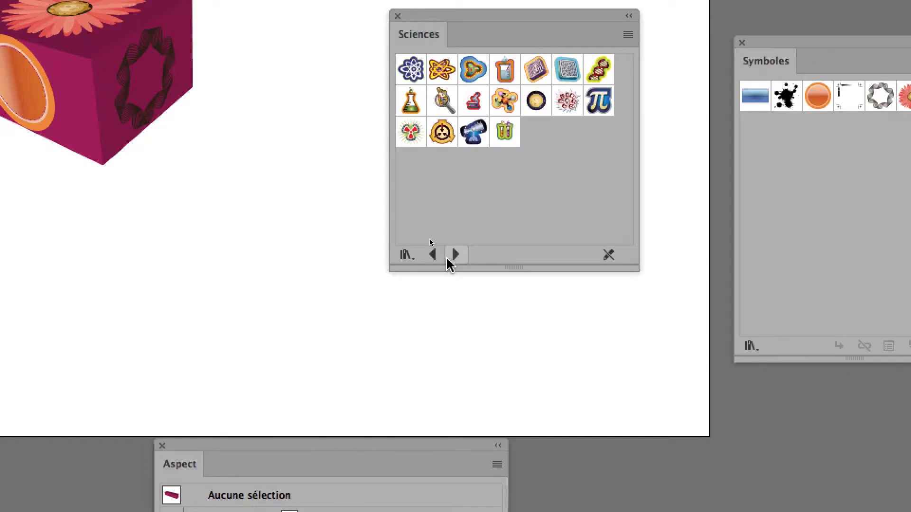
{"action": "left_click", "coordinate": [433, 256]}
{"action": "left_click", "coordinate": [453, 256]}
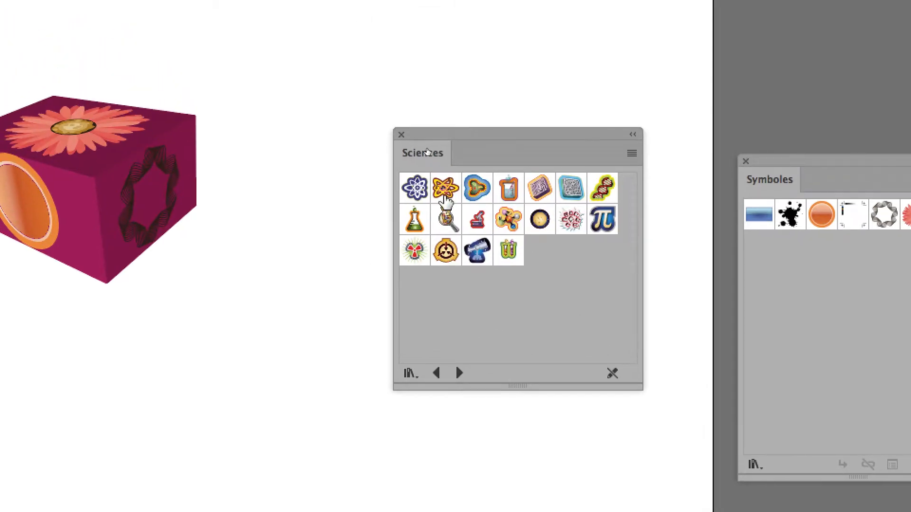
{"action": "left_click", "coordinate": [445, 200]}
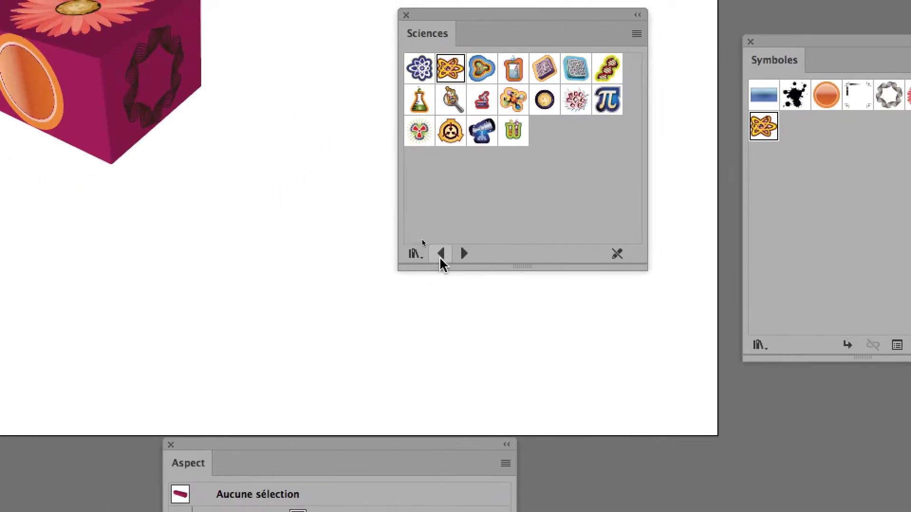
- Add the second symbol, a red-winged motif, from the Rétro library to the document's symbols and close the library
{"action": "left_click", "coordinate": [441, 254]}
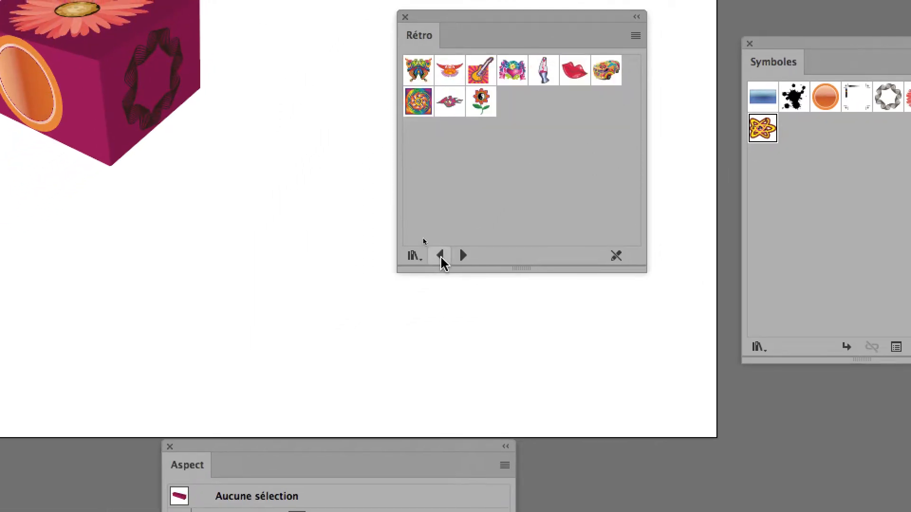
{"action": "left_click", "coordinate": [441, 254]}
{"action": "left_click", "coordinate": [452, 256]}
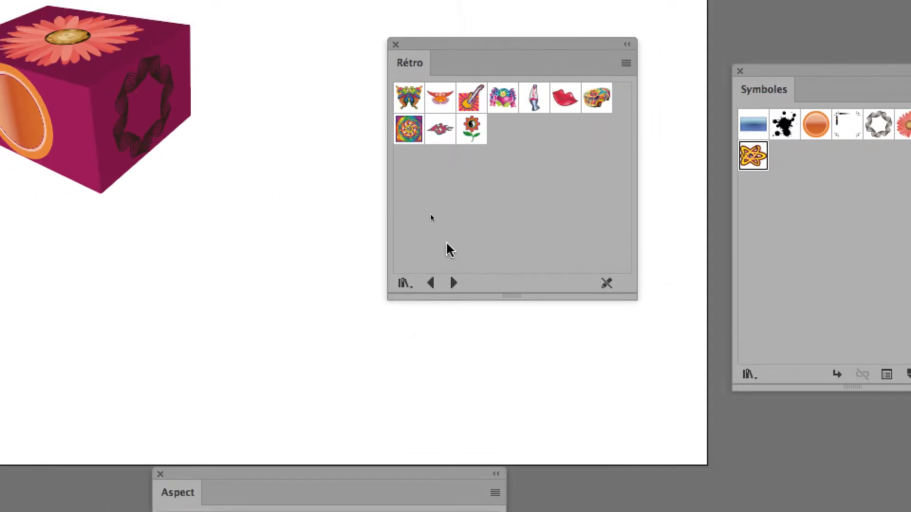
{"action": "left_click", "coordinate": [444, 195]}
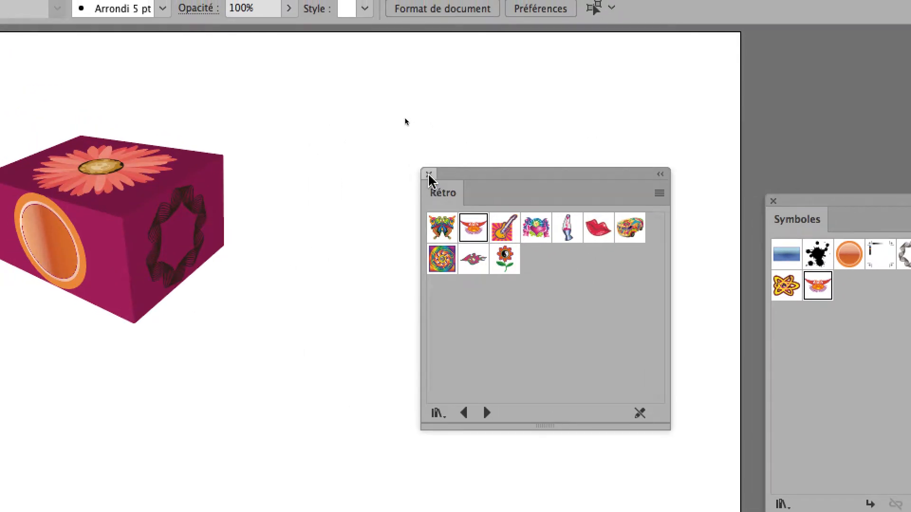
{"action": "left_click", "coordinate": [220, 63]}
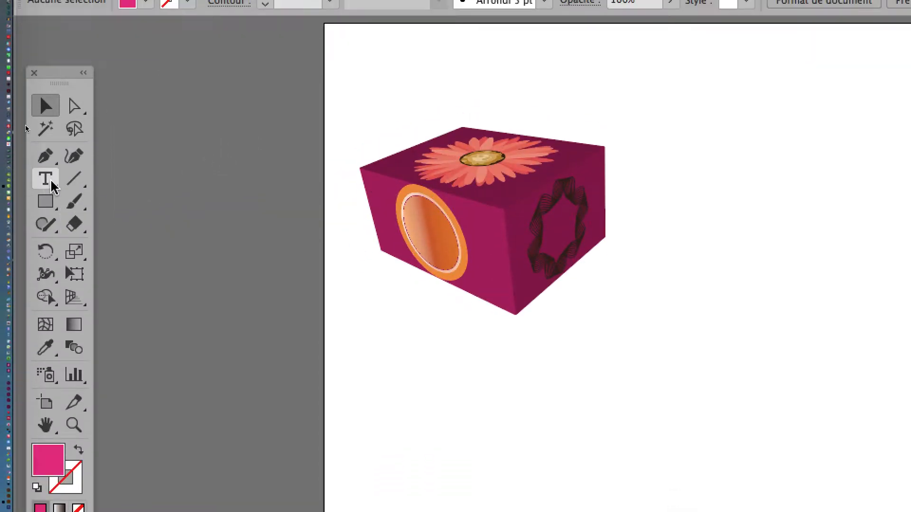
- Add the text "Ouvrez-moi!" beside the 3D box and scale it up proportionally to about 84.7 pt
{"action": "left_click", "coordinate": [46, 177]}
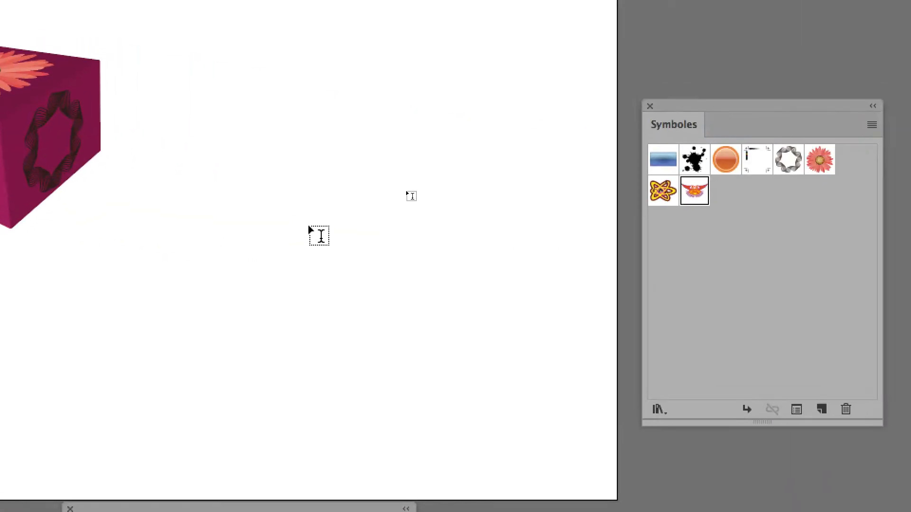
{"action": "left_click", "coordinate": [309, 223]}
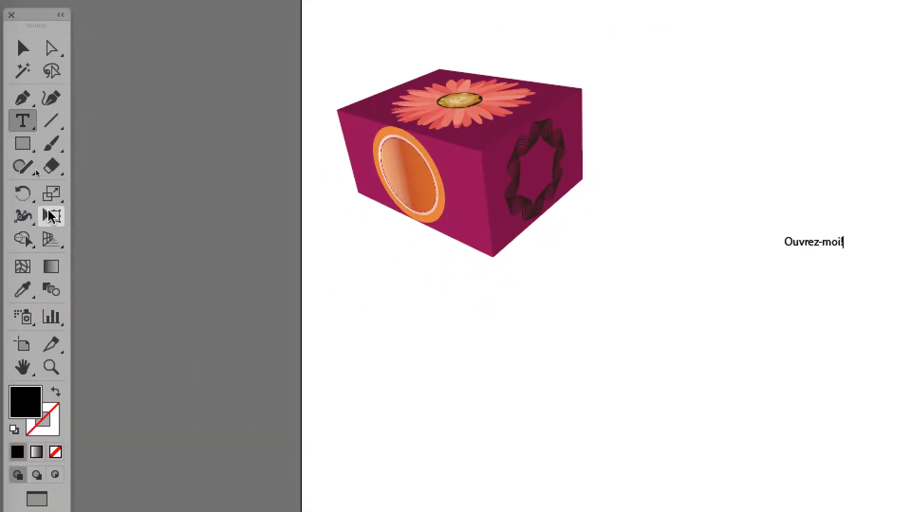
{"action": "left_click", "coordinate": [49, 216]}
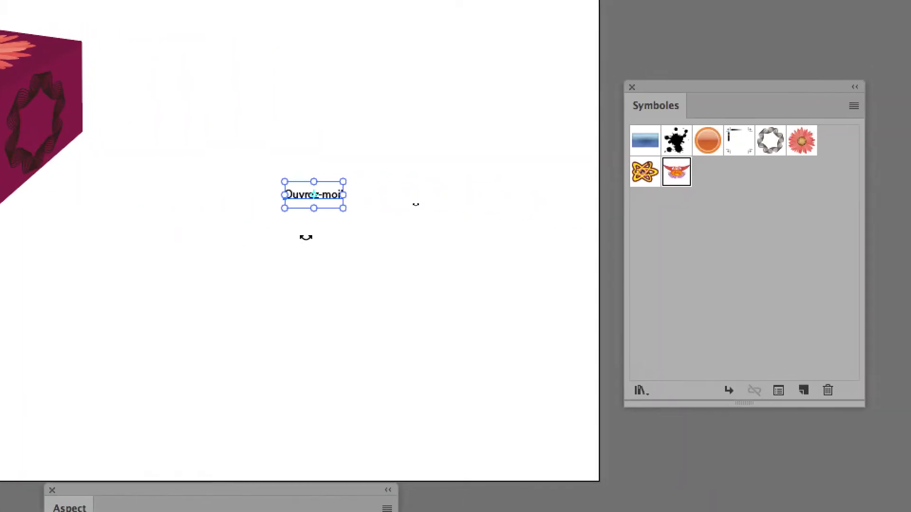
{"action": "left_click_drag", "start_coordinate": [315, 227], "coordinate": [493, 290]}
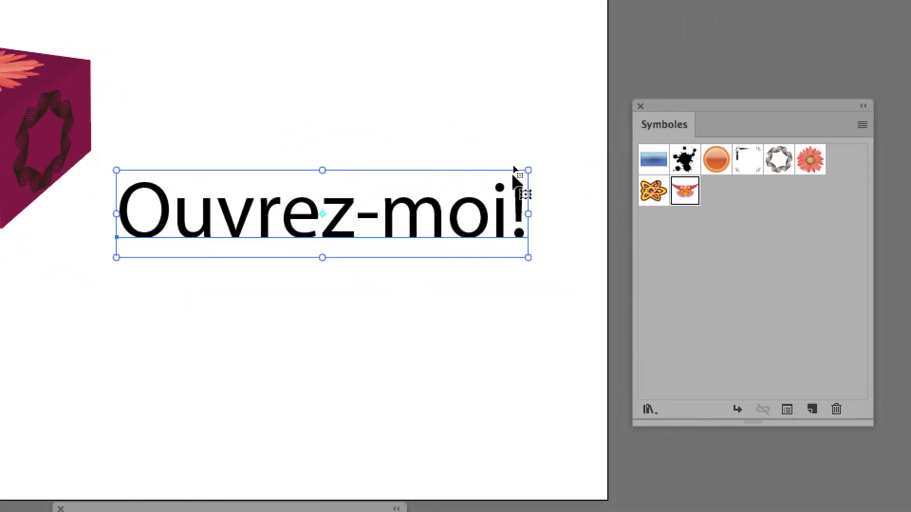
{"action": "left_click_drag", "start_coordinate": [518, 169], "coordinate": [461, 160]}
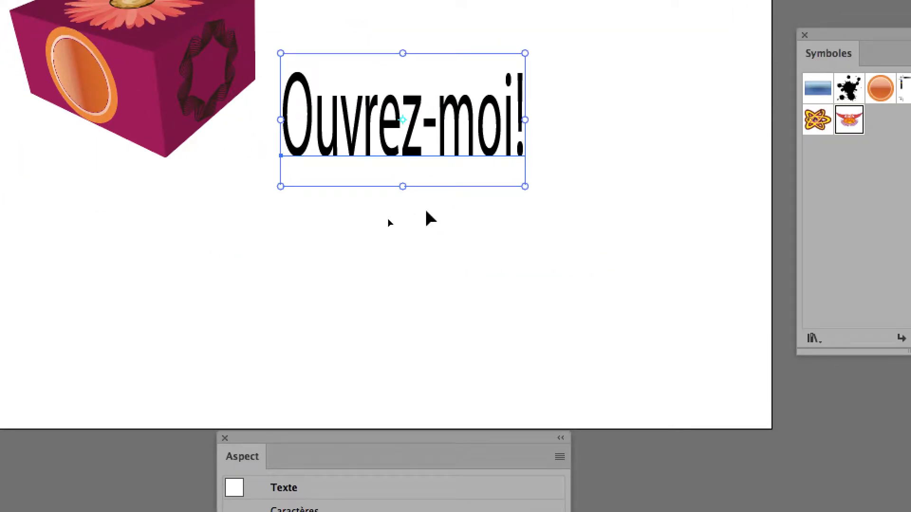
{"action": "key", "text": "super+z"}
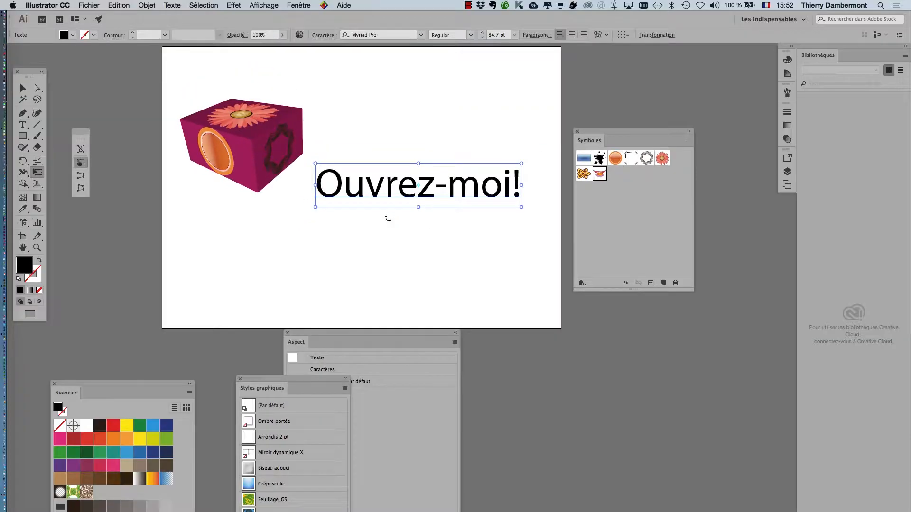
- Show the character settings and set the text's kerning to Optique and its tracking to 20
{"action": "left_click", "coordinate": [293, 4]}
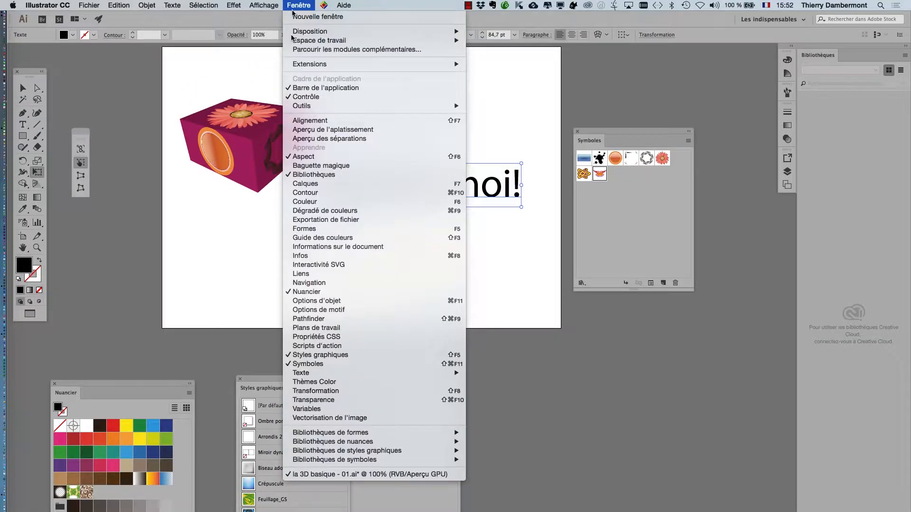
{"action": "left_click", "coordinate": [476, 374]}
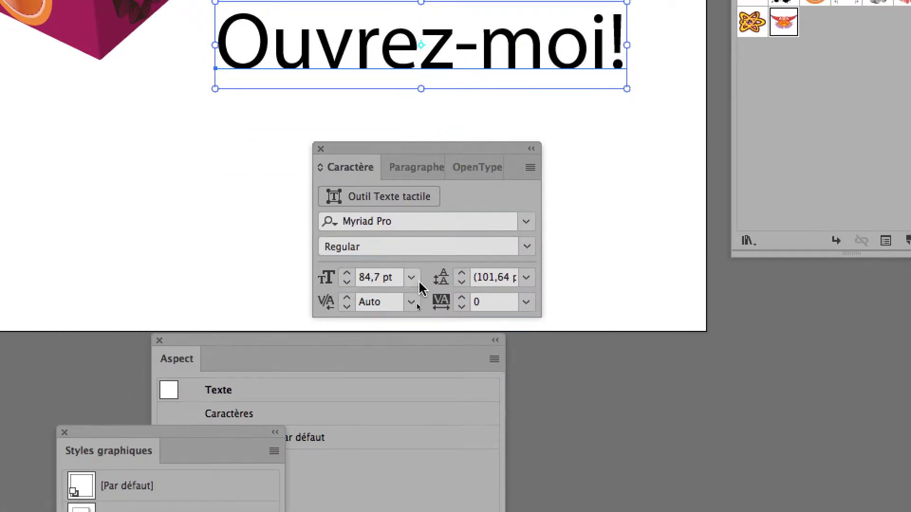
{"action": "left_click", "coordinate": [413, 302]}
{"action": "left_click", "coordinate": [427, 338]}
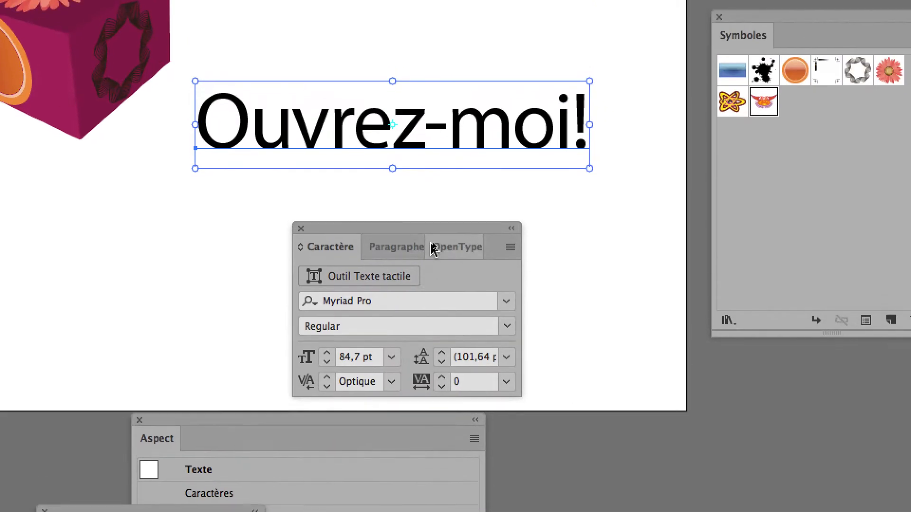
{"action": "left_click_drag", "start_coordinate": [447, 111], "coordinate": [439, 108]}
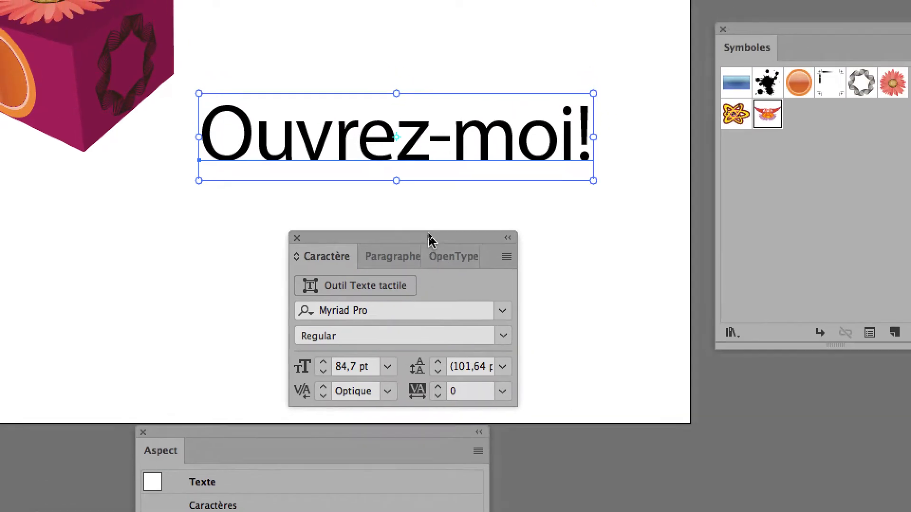
{"action": "left_click_drag", "start_coordinate": [429, 240], "coordinate": [86, 49]}
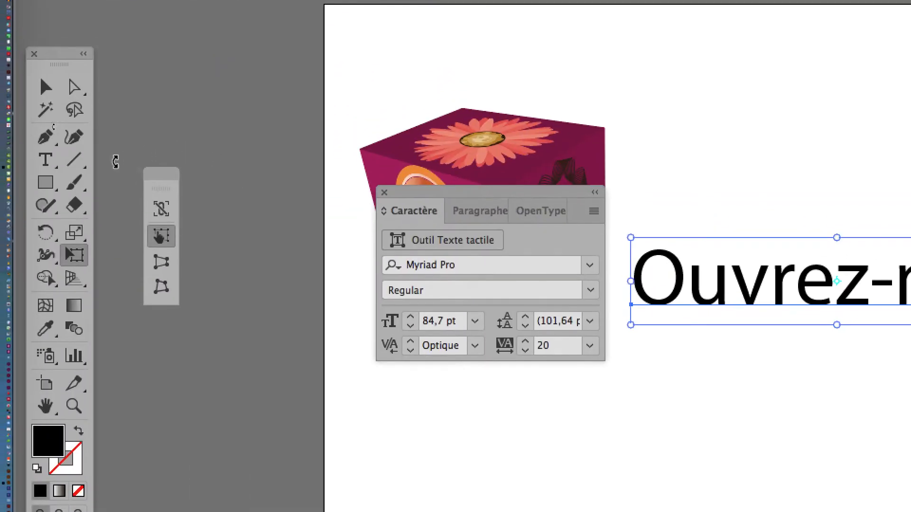
- Shorten the text to "Ouvrez-" by removing "moi!", and place a duplicate of it just below
{"action": "left_click", "coordinate": [46, 161]}
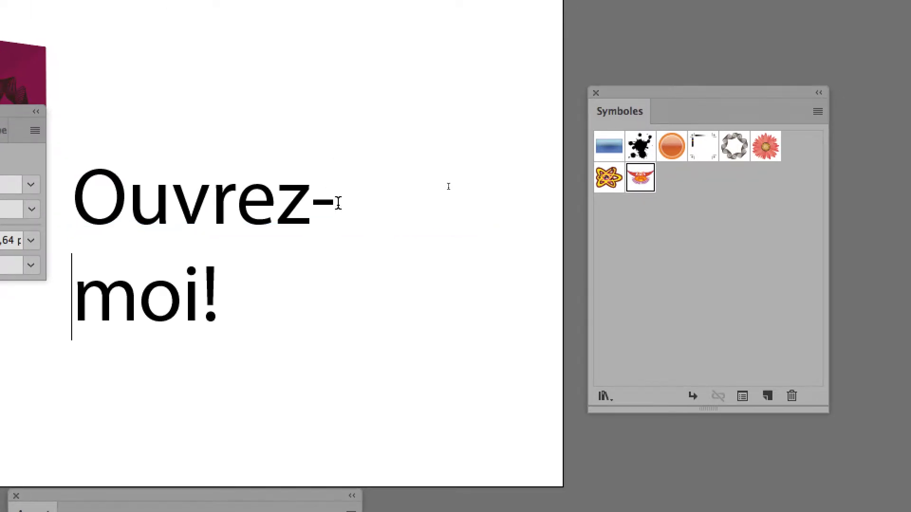
{"action": "left_click_drag", "start_coordinate": [73, 197], "coordinate": [220, 275]}
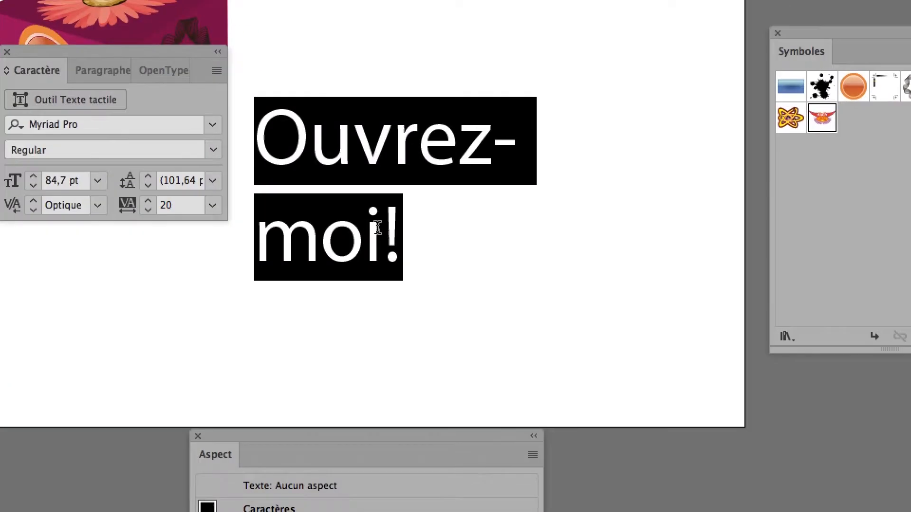
{"action": "left_click_drag", "start_coordinate": [399, 229], "coordinate": [275, 232]}
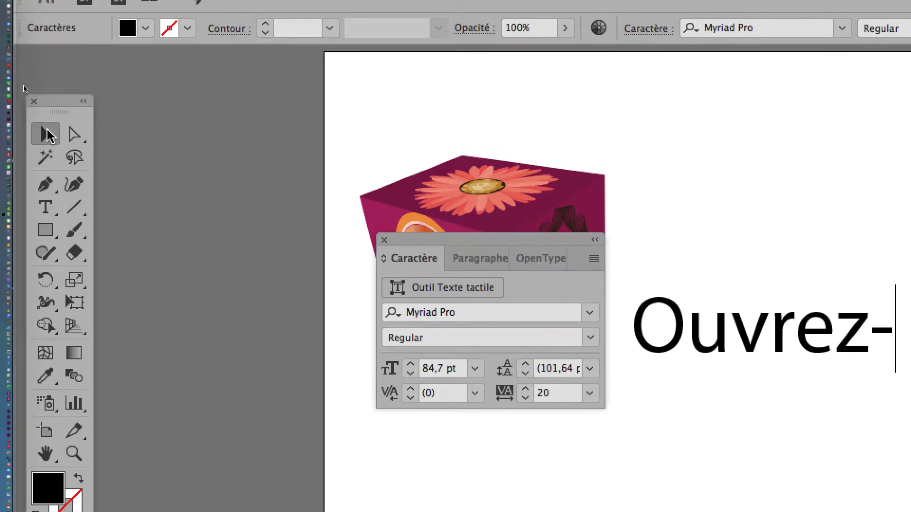
{"action": "left_click", "coordinate": [47, 135]}
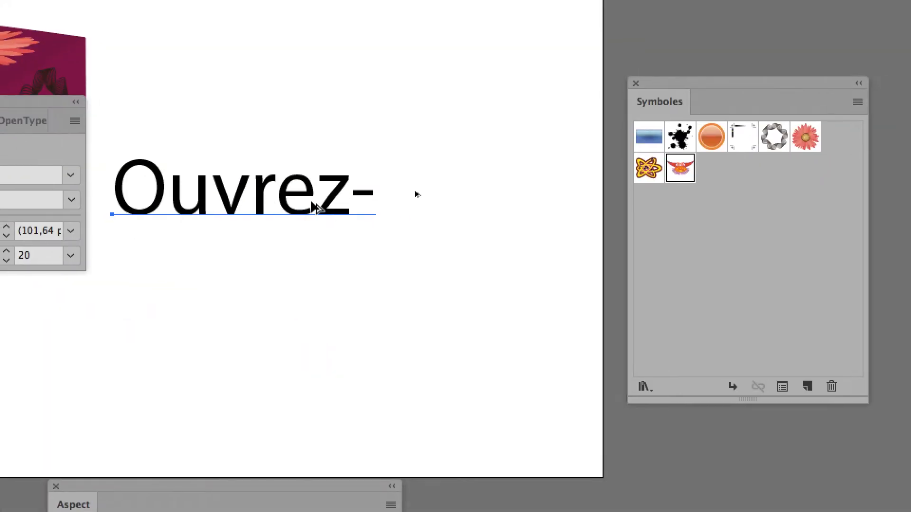
{"action": "left_click_drag", "start_coordinate": [309, 207], "coordinate": [353, 290]}
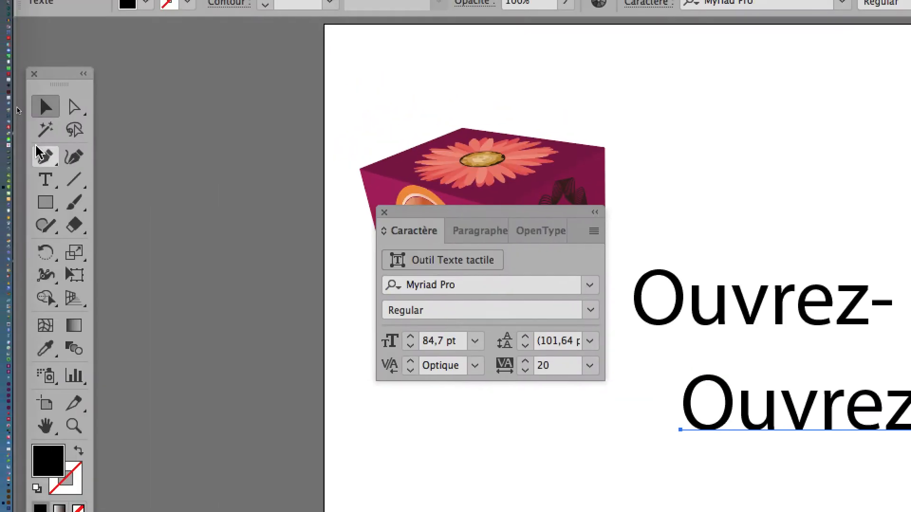
- Replace the duplicated "Ouvrez-" text with "moi" and move it close beneath the first word
{"action": "left_click", "coordinate": [41, 183]}
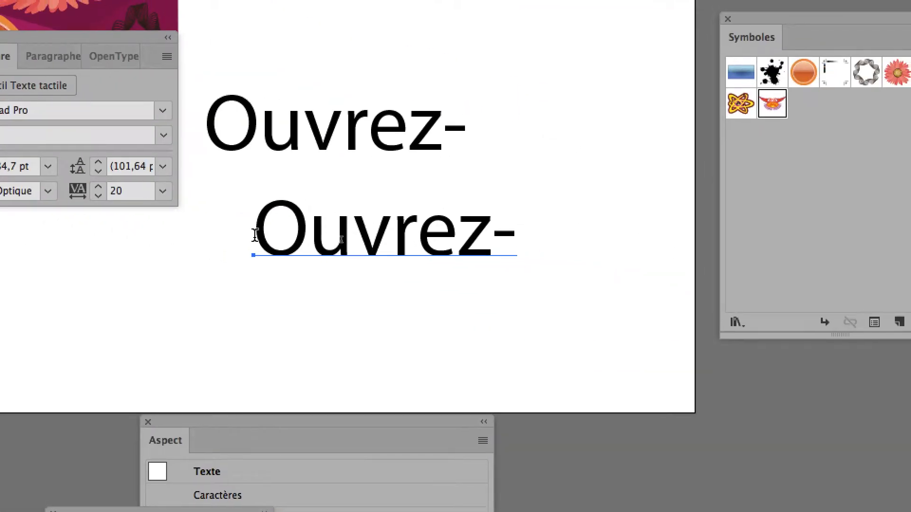
{"action": "left_click_drag", "start_coordinate": [255, 235], "coordinate": [506, 235]}
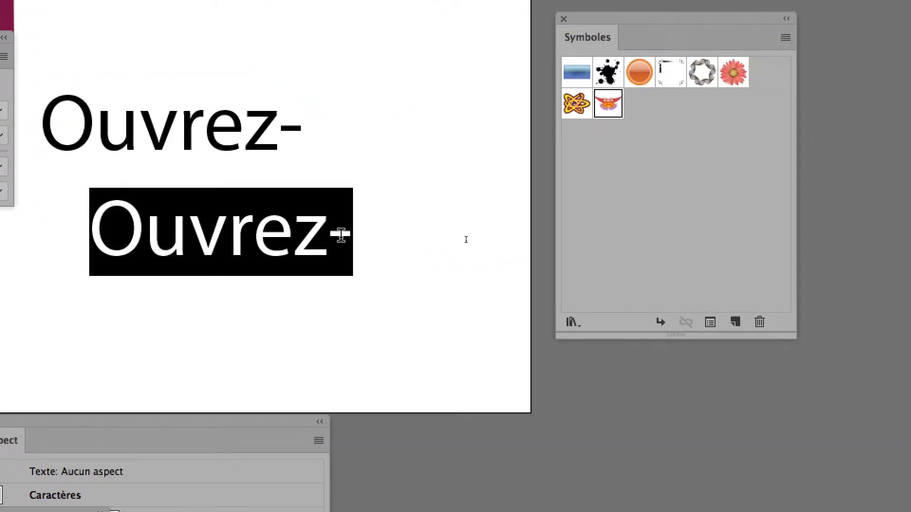
{"action": "type", "text": "moi"}
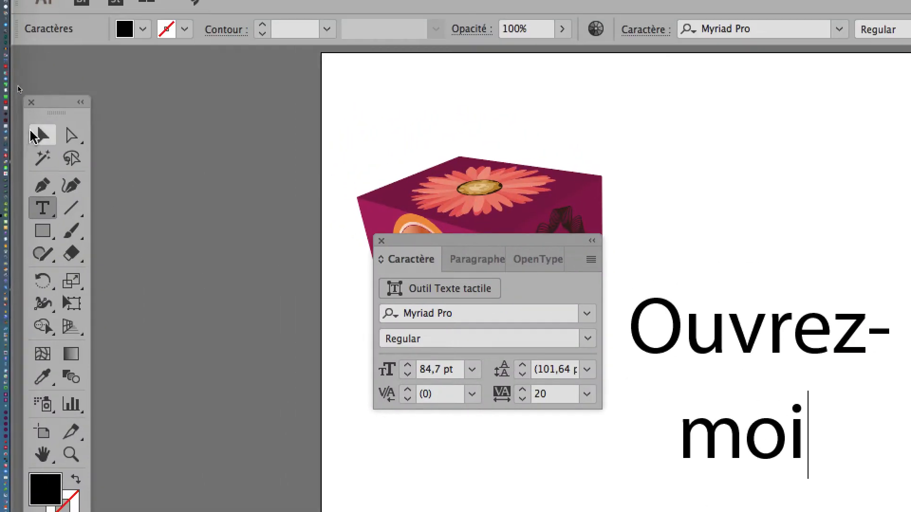
{"action": "left_click", "coordinate": [36, 134]}
{"action": "left_click_drag", "start_coordinate": [252, 238], "coordinate": [252, 218]}
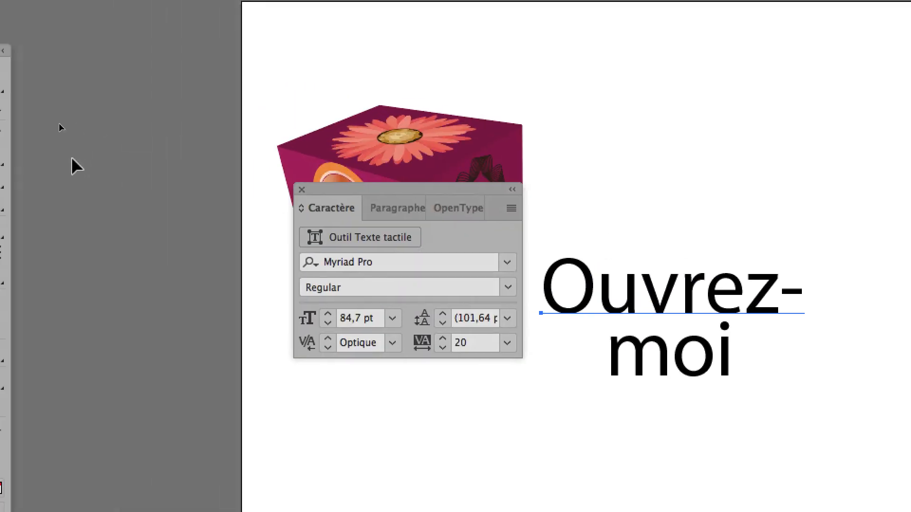
- Delete the hyphen at the end of the upper text so it reads "Ouvrez"
{"action": "left_click", "coordinate": [31, 164]}
{"action": "left_click_drag", "start_coordinate": [850, 298], "coordinate": [862, 302]}
{"action": "key", "text": "BackSpace"}
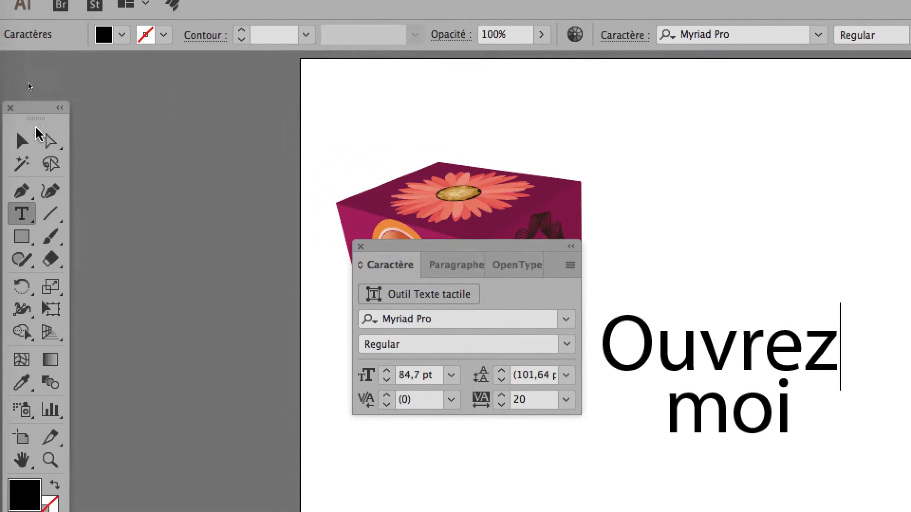
{"action": "left_click", "coordinate": [23, 139]}
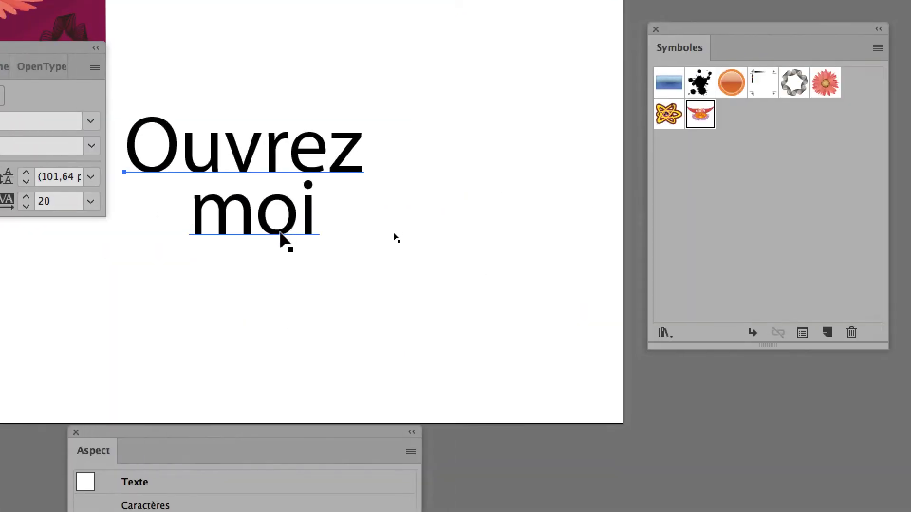
- Duplicate the "moi" text beside the original and change the copy's content to "!"
{"action": "left_click_drag", "start_coordinate": [281, 233], "coordinate": [451, 262]}
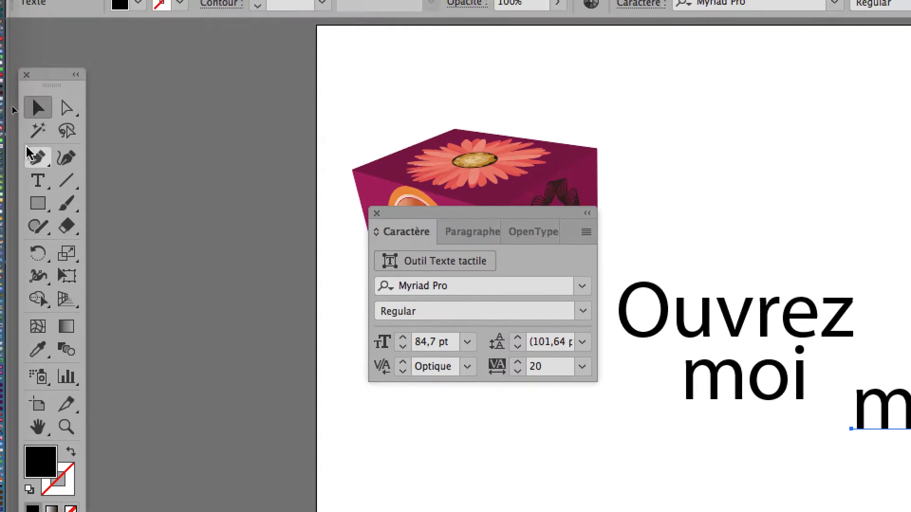
{"action": "left_click", "coordinate": [38, 181]}
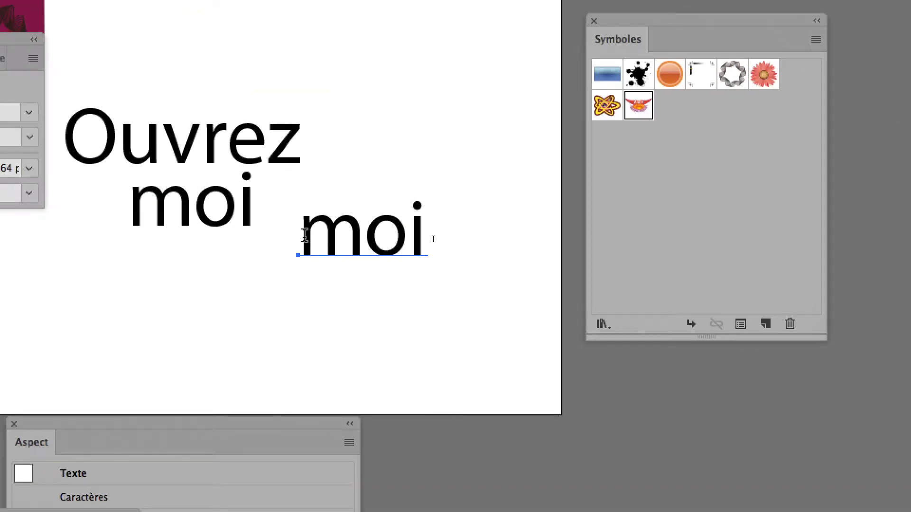
{"action": "left_click_drag", "start_coordinate": [305, 235], "coordinate": [431, 245]}
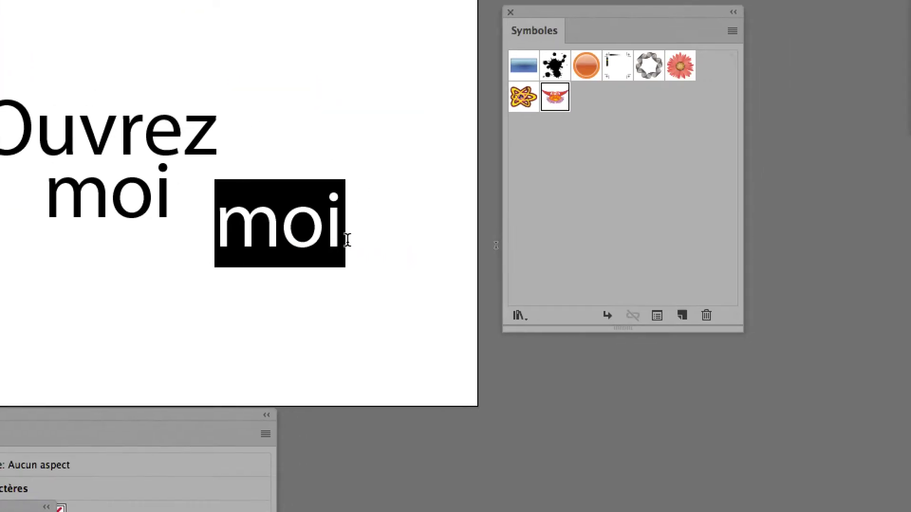
{"action": "type", "text": "!"}
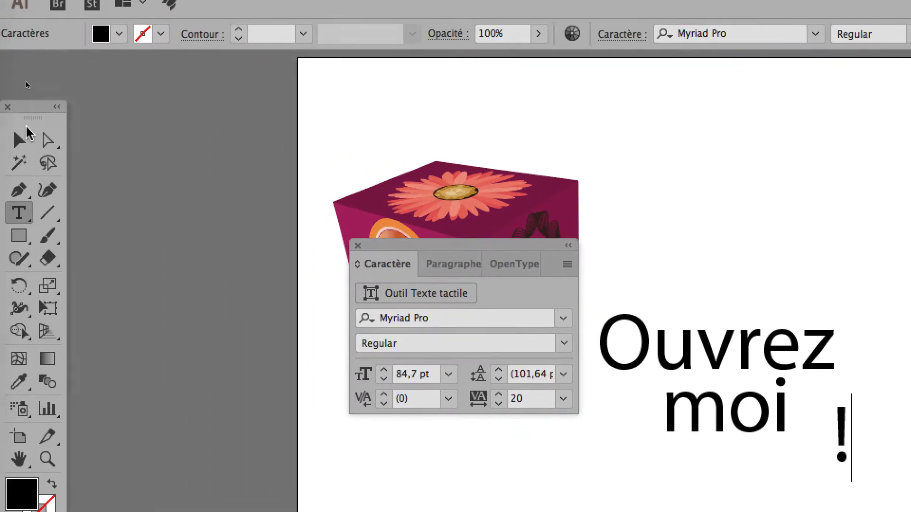
{"action": "left_click", "coordinate": [2, 175]}
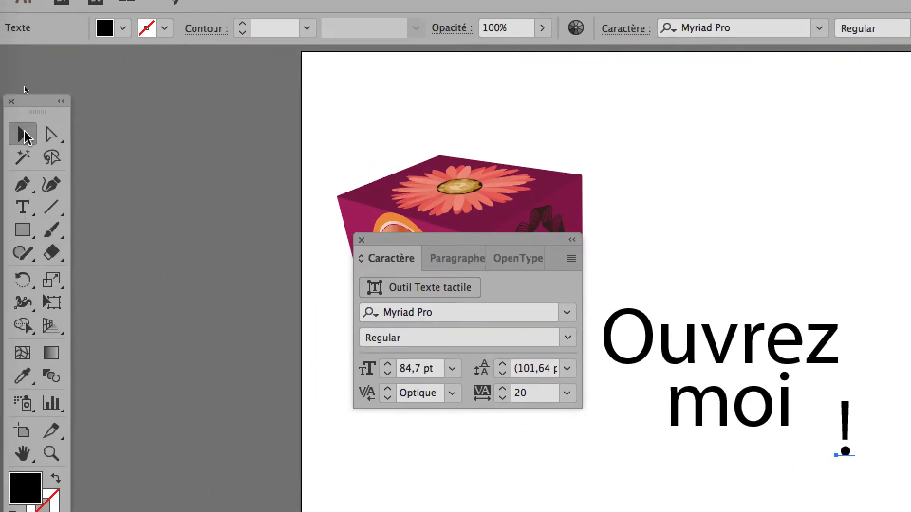
- Arrange the three text objects as a tight two-line block, with "Ouvrez" above "moi" and "!" beside "moi"
{"action": "left_click_drag", "start_coordinate": [245, 208], "coordinate": [326, 169]}
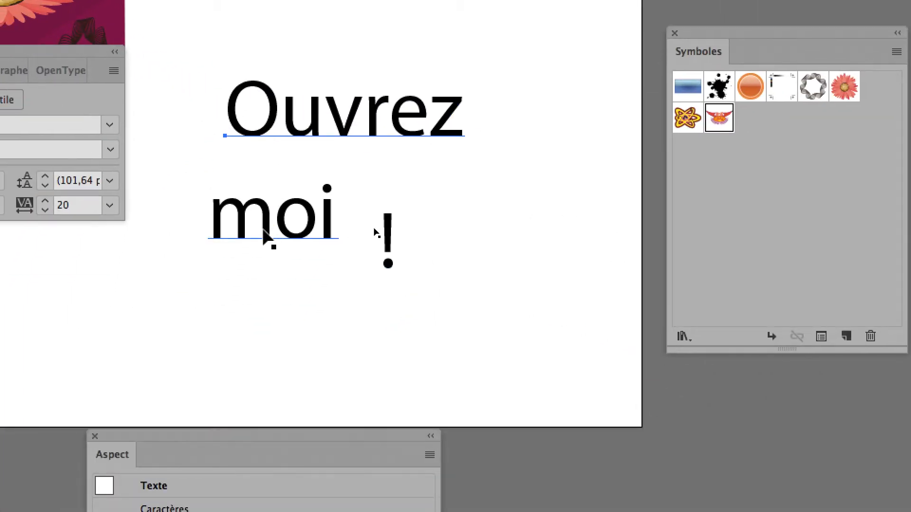
{"action": "left_click_drag", "start_coordinate": [308, 276], "coordinate": [387, 241]}
{"action": "left_click_drag", "start_coordinate": [295, 221], "coordinate": [296, 221]}
{"action": "left_click_drag", "start_coordinate": [332, 277], "coordinate": [400, 218]}
{"action": "left_click_drag", "start_coordinate": [331, 221], "coordinate": [322, 237]}
- Set the font of all three text objects to Handwriting - Dakota
{"action": "scroll", "coordinate": [295, 216], "scroll_direction": "down", "scroll_amount": 1}
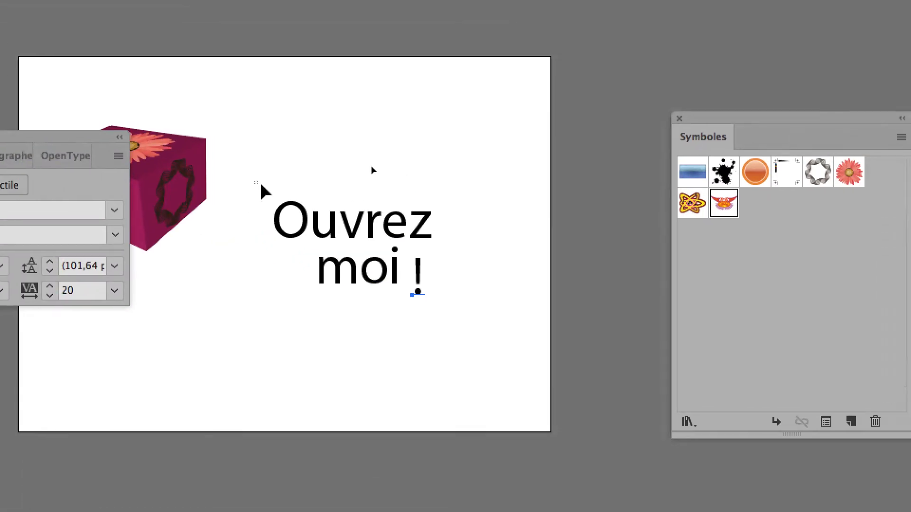
{"action": "left_click_drag", "start_coordinate": [189, 125], "coordinate": [315, 224]}
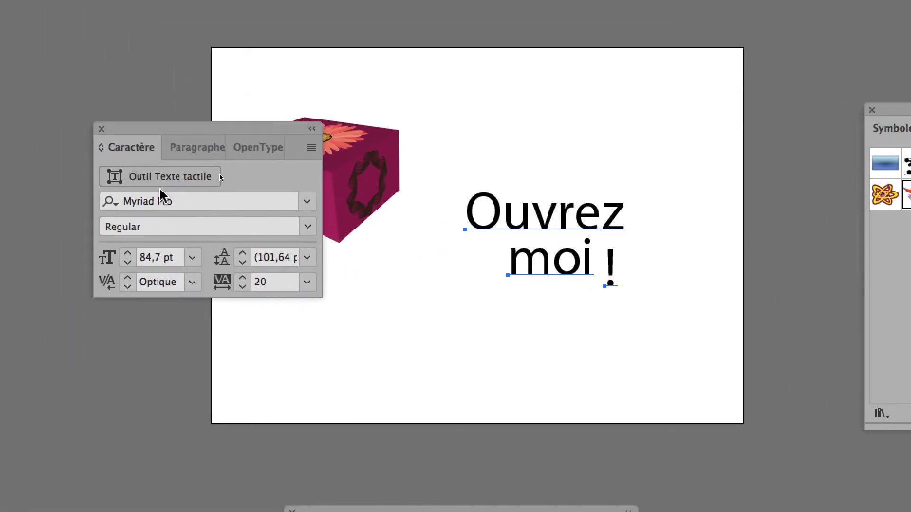
{"action": "left_click", "coordinate": [164, 199]}
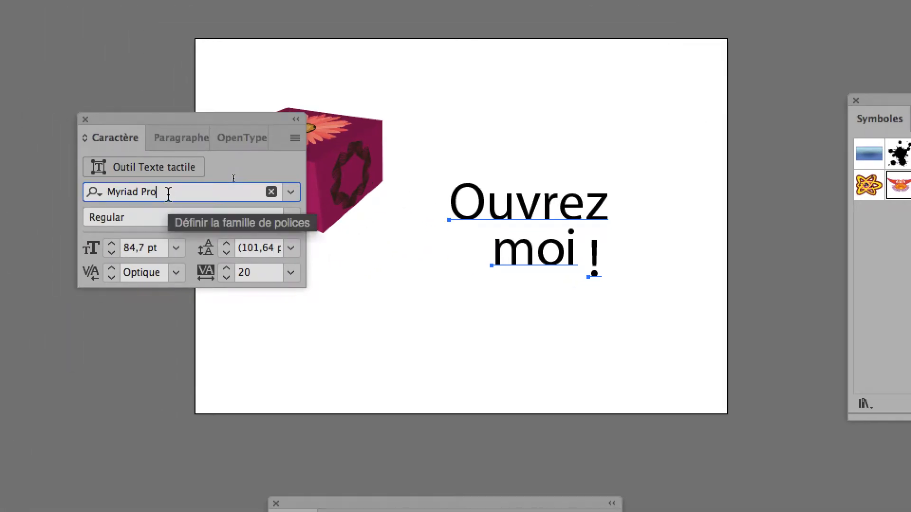
{"action": "left_click", "coordinate": [212, 195]}
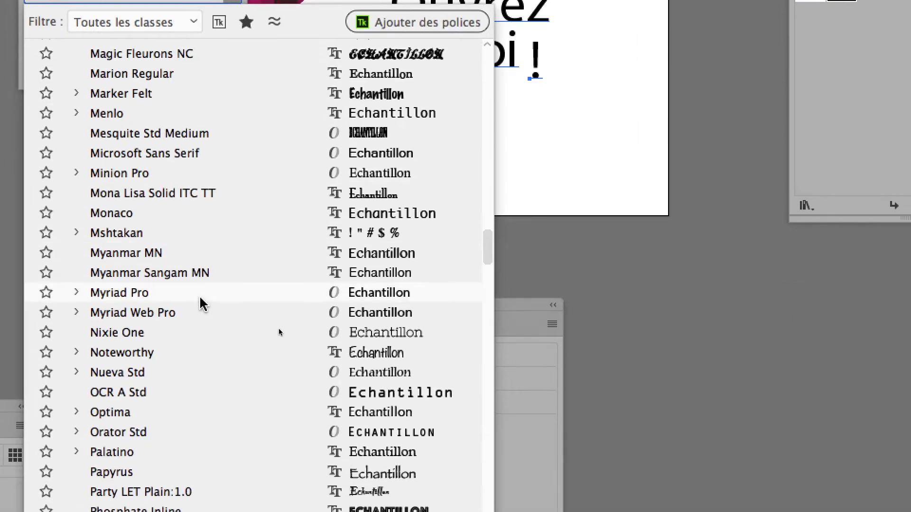
{"action": "scroll", "coordinate": [214, 331], "scroll_direction": "down", "scroll_amount": 10}
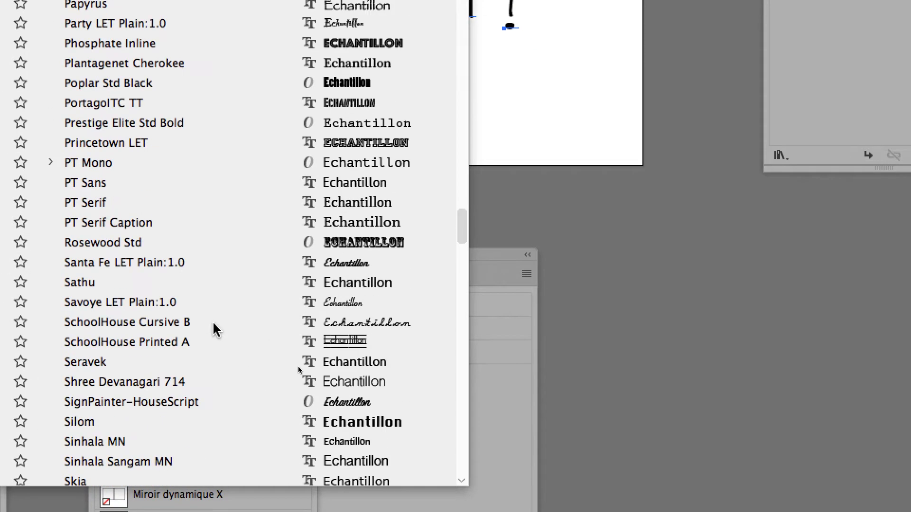
{"action": "scroll", "coordinate": [215, 330], "scroll_direction": "down", "scroll_amount": 16}
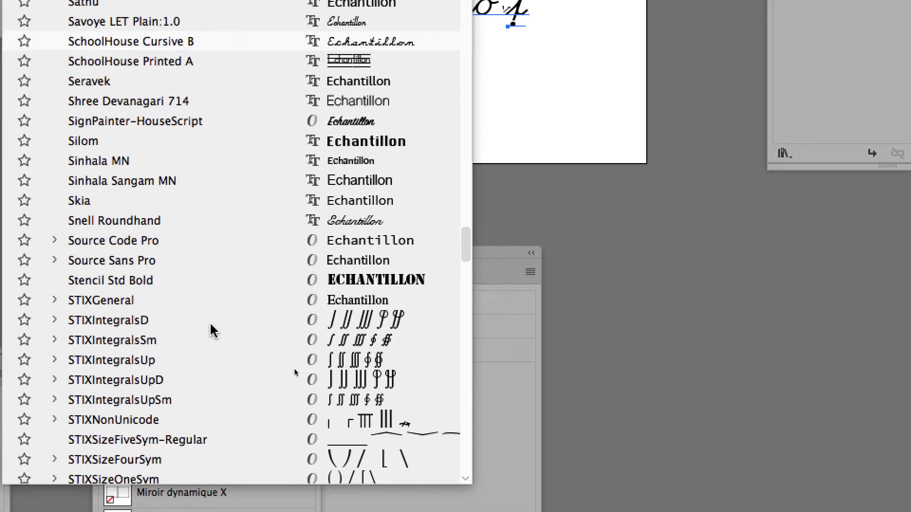
{"action": "scroll", "coordinate": [211, 333], "scroll_direction": "down", "scroll_amount": 20}
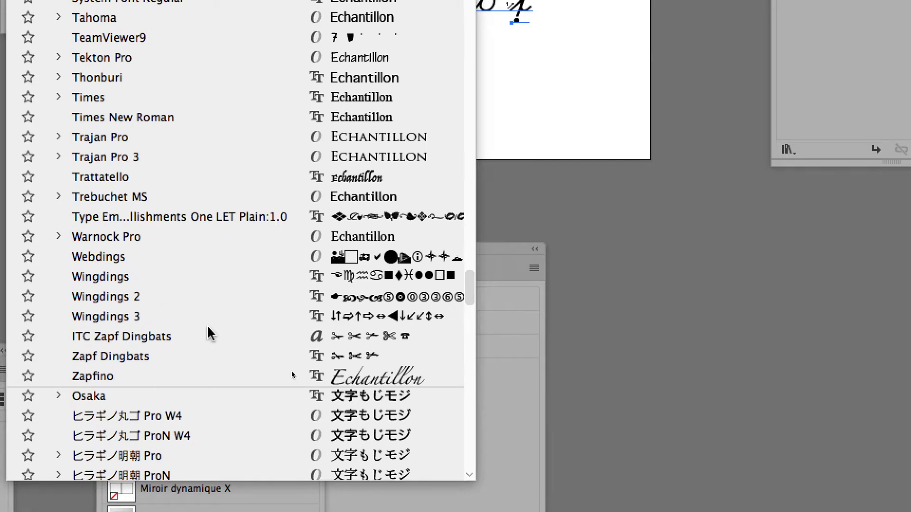
{"action": "scroll", "coordinate": [209, 334], "scroll_direction": "down", "scroll_amount": 10}
{"action": "scroll", "coordinate": [209, 332], "scroll_direction": "up", "scroll_amount": 20}
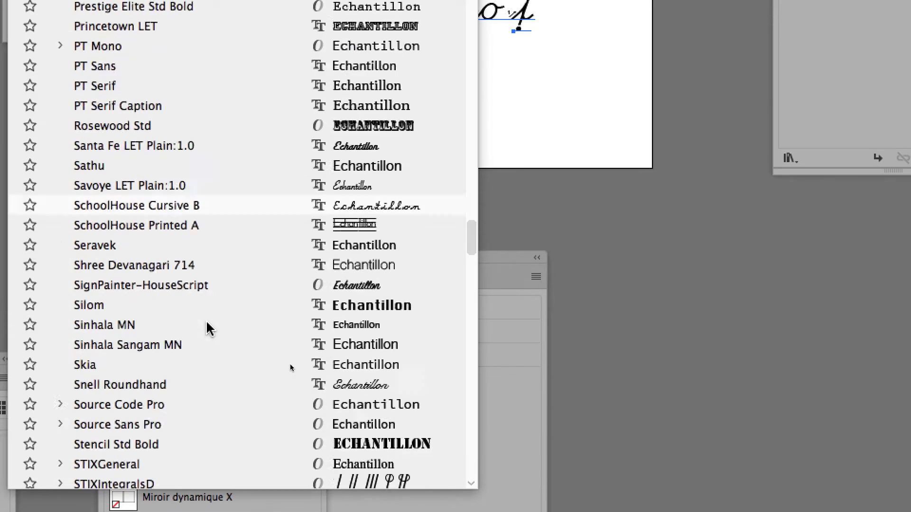
{"action": "scroll", "coordinate": [209, 328], "scroll_direction": "up", "scroll_amount": 9}
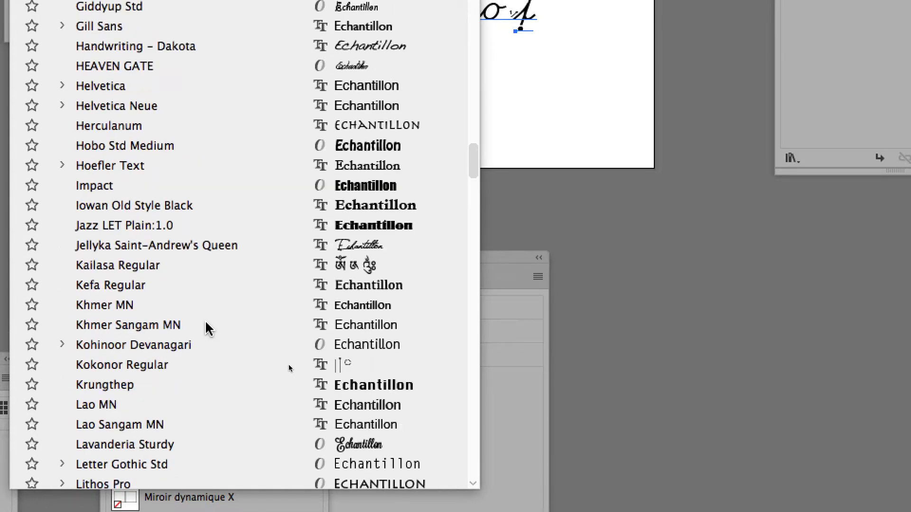
{"action": "scroll", "coordinate": [206, 324], "scroll_direction": "up", "scroll_amount": 2}
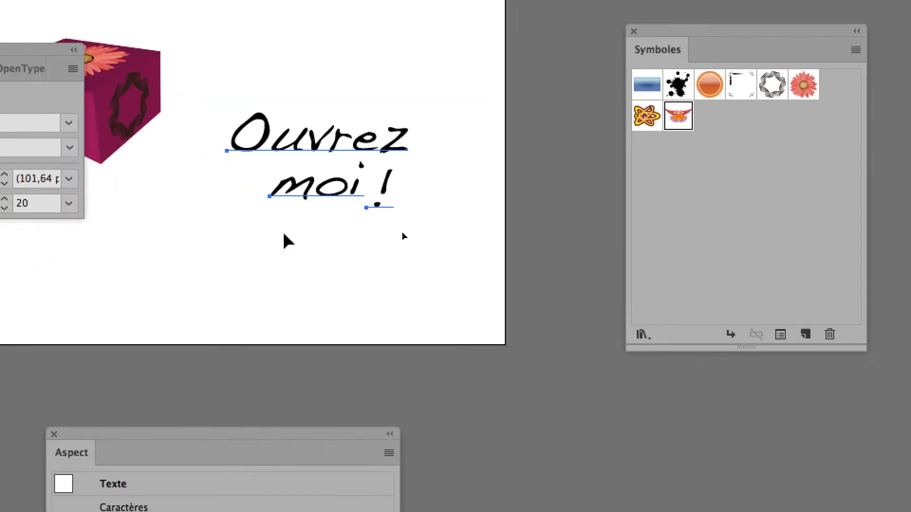
- Bring the tool palette beside the text and scale "moi" up to about 113.77 pt
{"action": "left_click", "coordinate": [332, 165]}
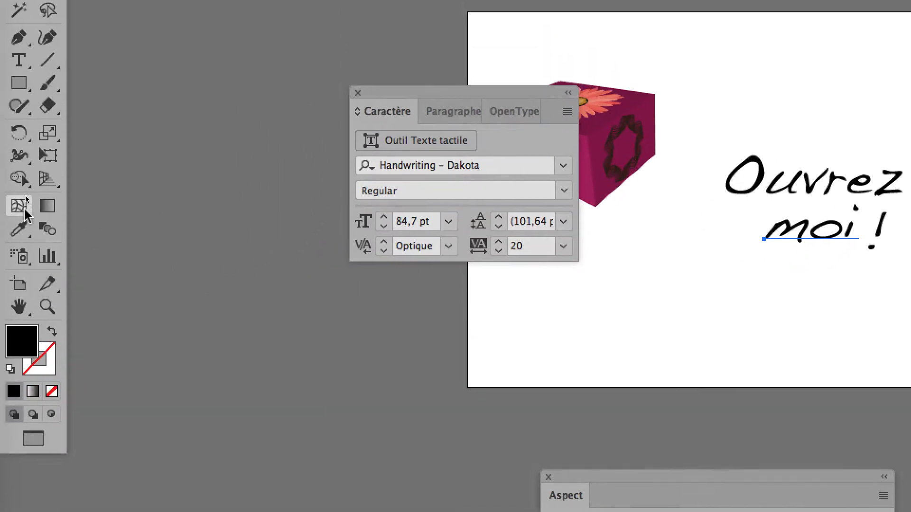
{"action": "left_click", "coordinate": [38, 103]}
{"action": "left_click_drag", "start_coordinate": [29, 123], "coordinate": [630, 192]}
{"action": "left_click_drag", "start_coordinate": [278, 201], "coordinate": [225, 241]}
{"action": "left_click_drag", "start_coordinate": [275, 224], "coordinate": [272, 226]}
{"action": "left_click", "coordinate": [141, 24]}
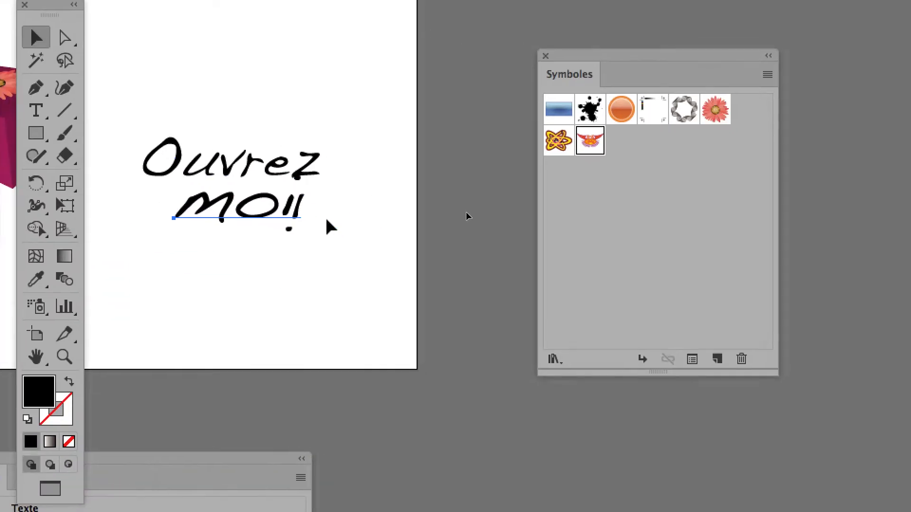
- Move the "!" clear of "moi", enlarge it to about 201.59 pt and adjust the spacing of the lines
{"action": "left_click_drag", "start_coordinate": [317, 213], "coordinate": [348, 205]}
{"action": "left_click", "coordinate": [236, 222]}
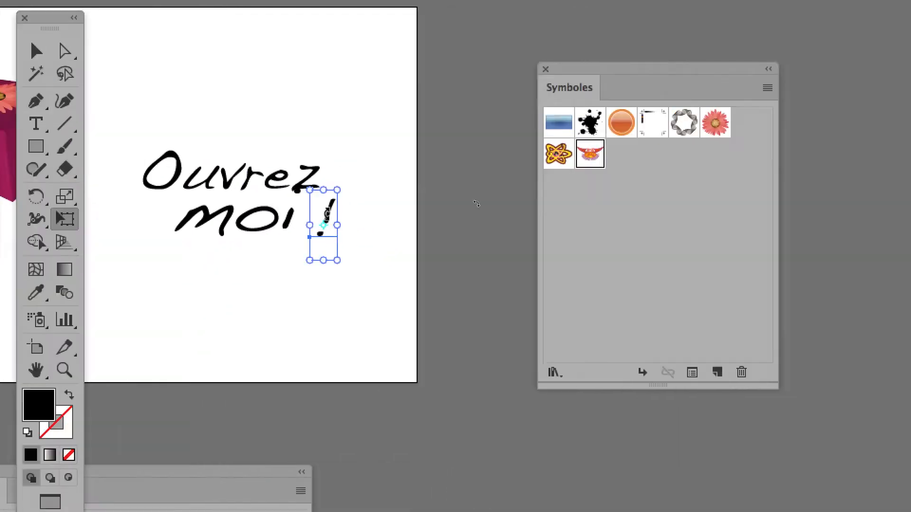
{"action": "left_click_drag", "start_coordinate": [508, 193], "coordinate": [523, 173]}
{"action": "left_click_drag", "start_coordinate": [336, 198], "coordinate": [352, 172]}
{"action": "left_click", "coordinate": [19, 79]}
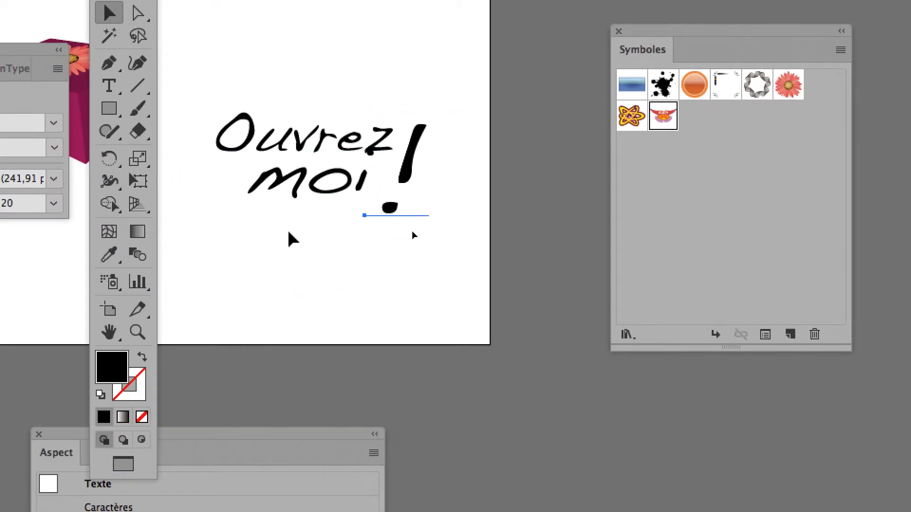
{"action": "left_click", "coordinate": [321, 324]}
{"action": "left_click_drag", "start_coordinate": [343, 287], "coordinate": [343, 298]}
- Bring the swatches next to the artwork and fill the "moi" text with the bright pink swatch
{"action": "left_click_drag", "start_coordinate": [299, 228], "coordinate": [299, 229]}
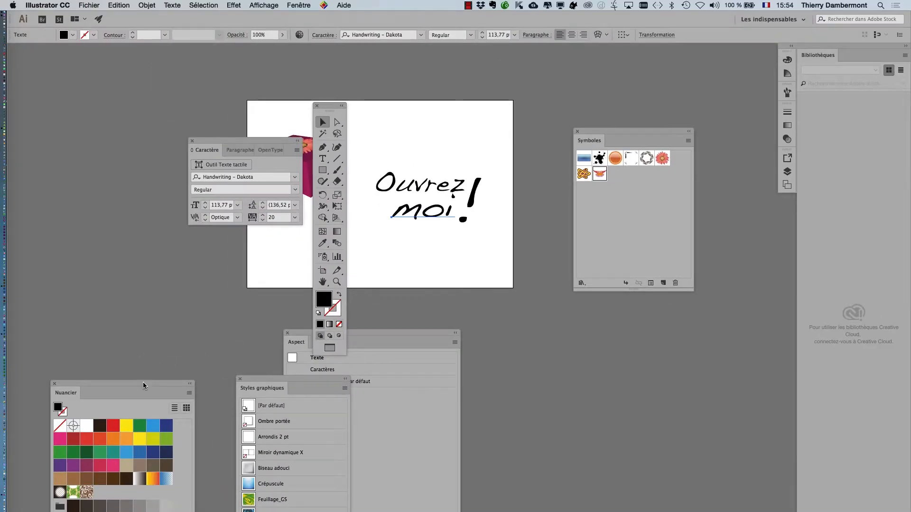
{"action": "left_click_drag", "start_coordinate": [143, 382], "coordinate": [599, 114]}
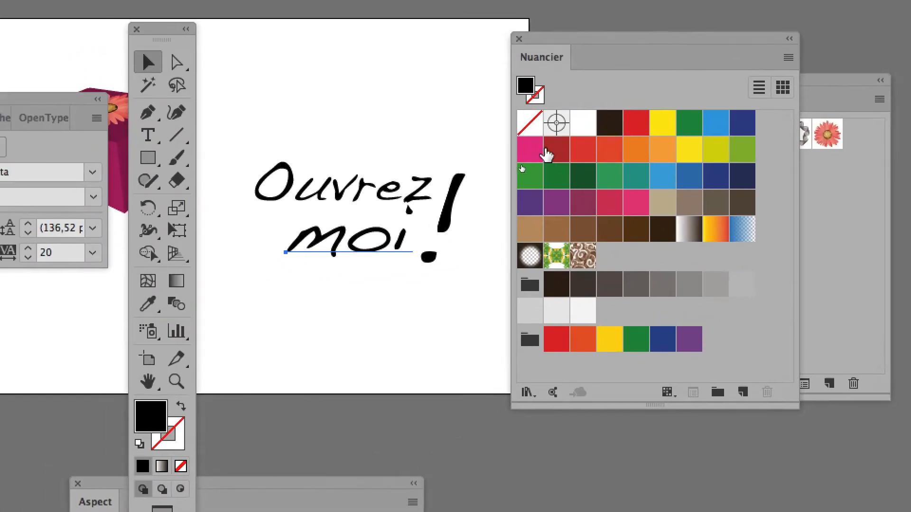
{"action": "left_click", "coordinate": [513, 134]}
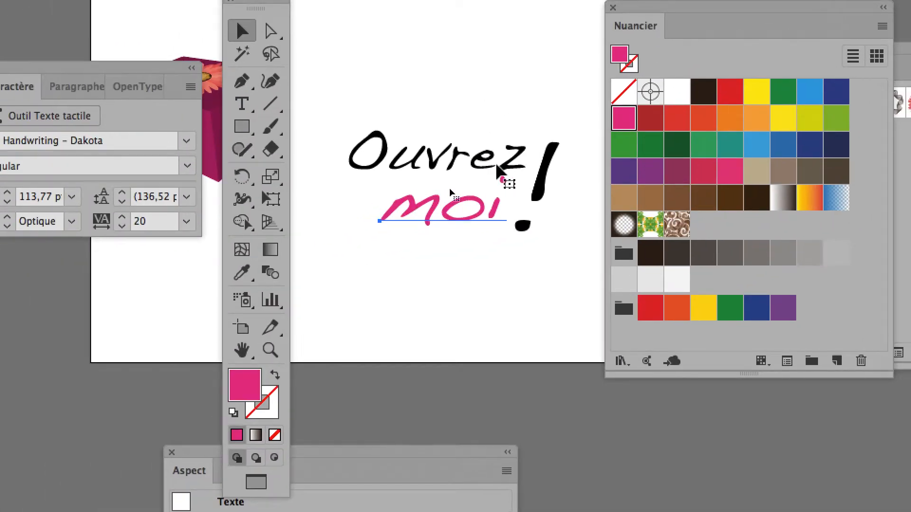
{"action": "left_click", "coordinate": [500, 145]}
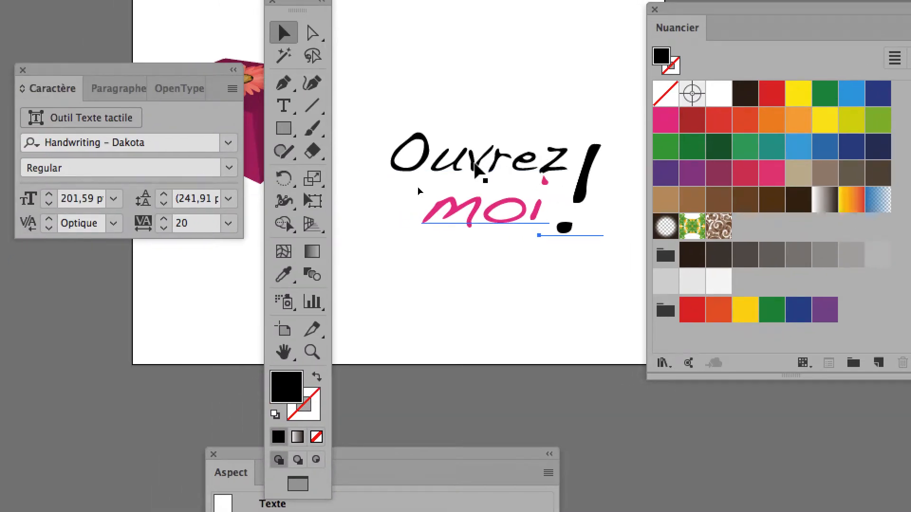
{"action": "left_click", "coordinate": [417, 190]}
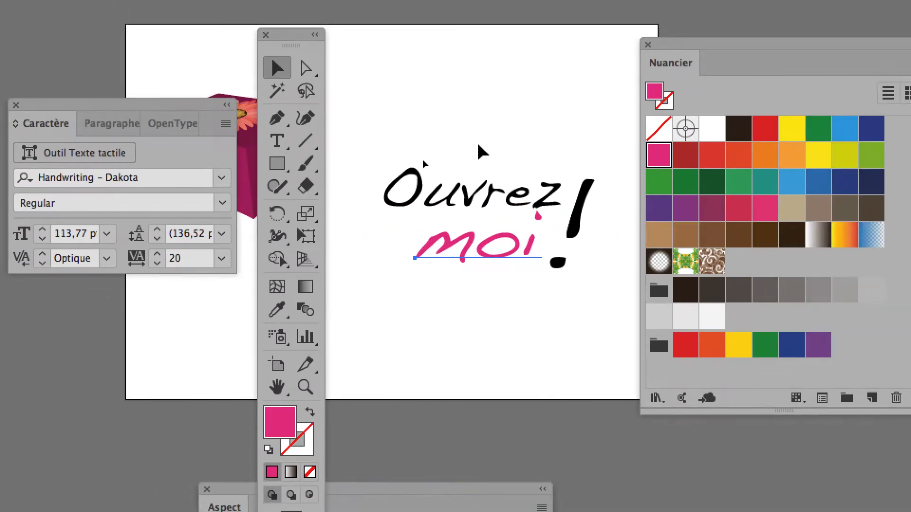
{"action": "left_click_drag", "start_coordinate": [516, 159], "coordinate": [591, 212]}
{"action": "left_click_drag", "start_coordinate": [472, 170], "coordinate": [474, 173]}
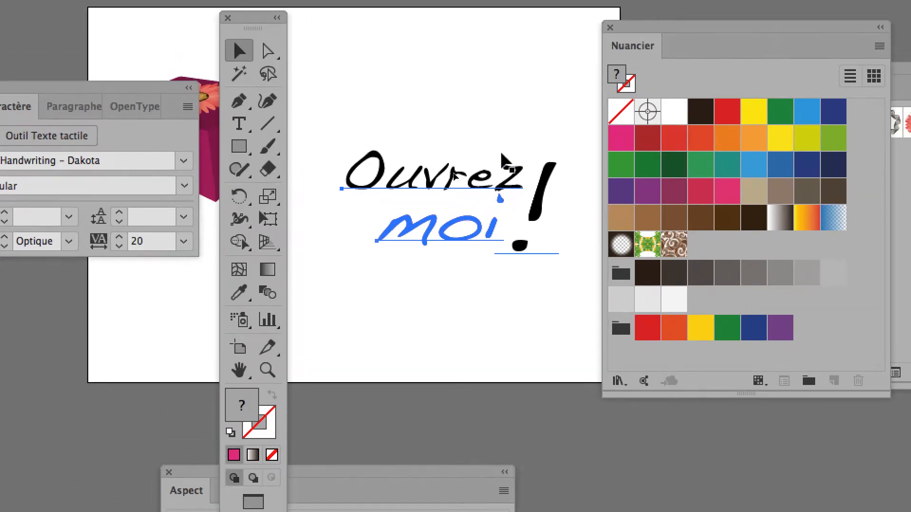
{"action": "left_click", "coordinate": [501, 135]}
- Move "moi" down away from "Ouvrez" and fill "Ouvrez" with the medium green swatch
{"action": "left_click_drag", "start_coordinate": [468, 167], "coordinate": [445, 228]}
{"action": "left_click_drag", "start_coordinate": [483, 192], "coordinate": [483, 194]}
{"action": "left_click", "coordinate": [475, 129]}
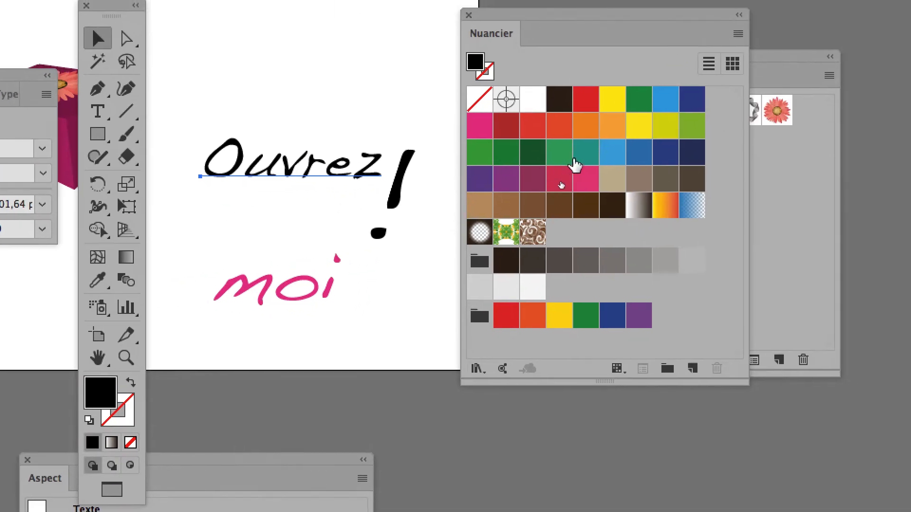
{"action": "left_click", "coordinate": [568, 158]}
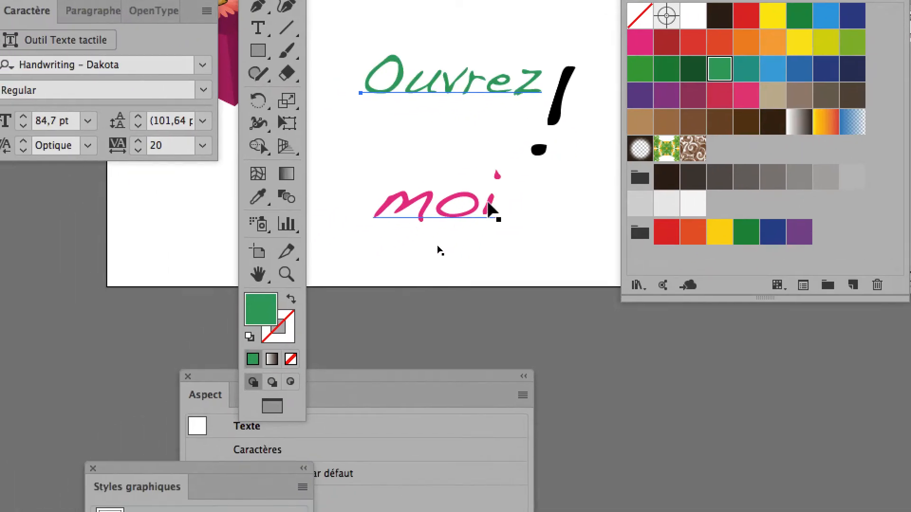
- Move the pink "moi" back up just beneath "Ouvrez" and deselect it
{"action": "left_click_drag", "start_coordinate": [488, 209], "coordinate": [496, 149]}
{"action": "left_click_drag", "start_coordinate": [496, 185], "coordinate": [497, 183]}
{"action": "left_click", "coordinate": [500, 235]}
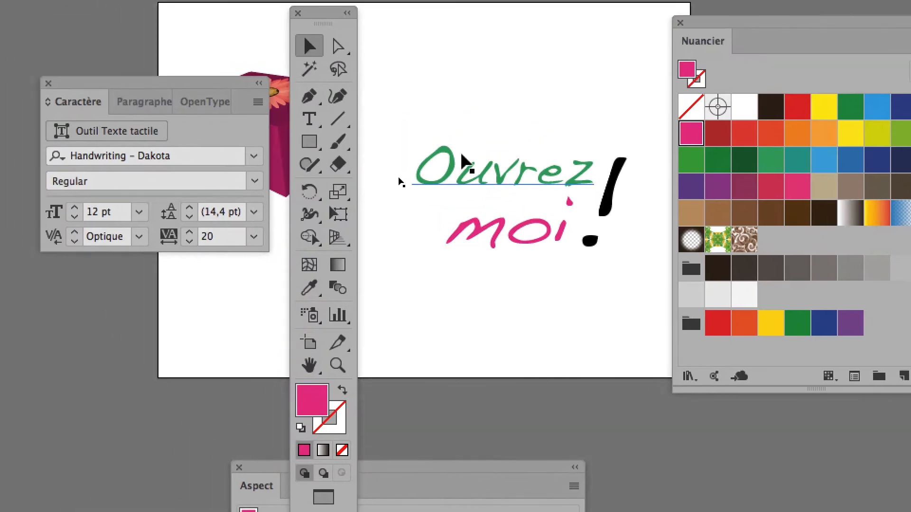
- Select the exclamation mark and fill it with the light blue swatch
{"action": "left_click_drag", "start_coordinate": [399, 118], "coordinate": [402, 142]}
{"action": "left_click_drag", "start_coordinate": [463, 170], "coordinate": [463, 172]}
{"action": "left_click", "coordinate": [467, 211]}
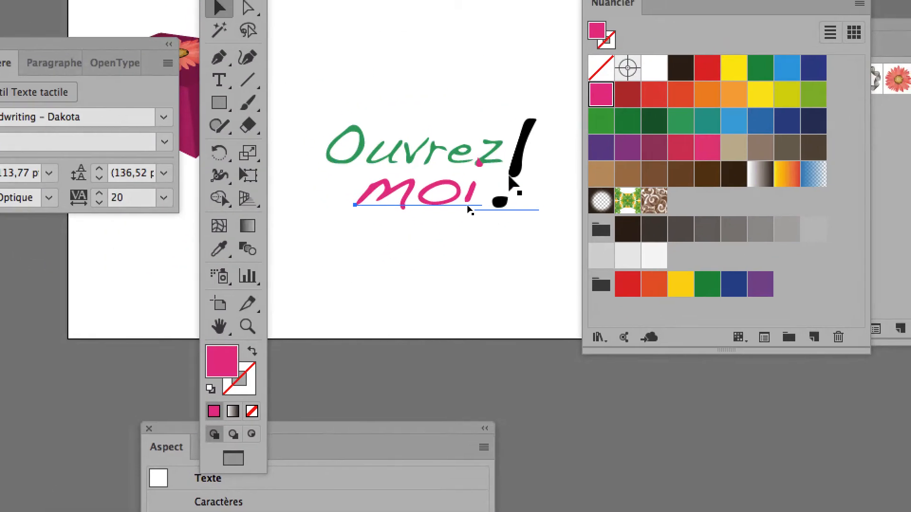
{"action": "left_click", "coordinate": [559, 220]}
{"action": "left_click", "coordinate": [785, 73]}
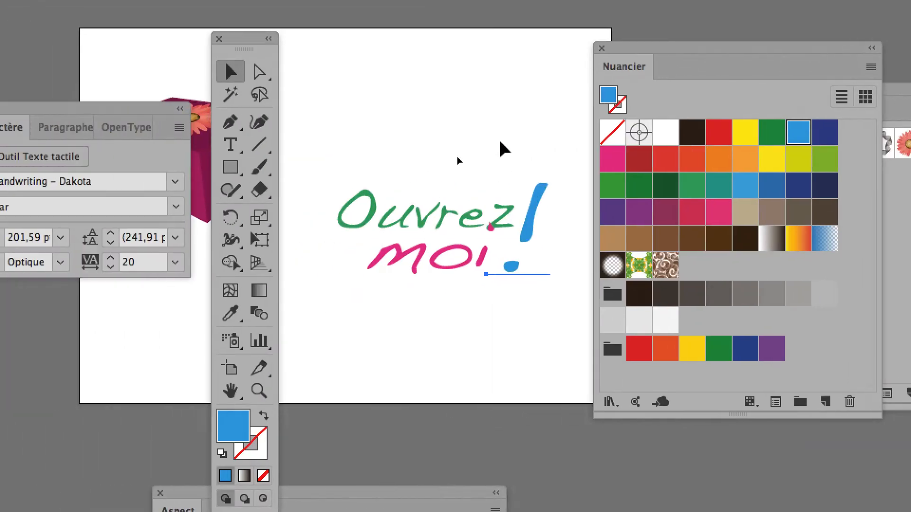
- Move the pink "moi" slightly down so that its dot clears the "z" of "Ouvrez"
{"action": "left_click", "coordinate": [360, 181]}
{"action": "left_click_drag", "start_coordinate": [493, 230], "coordinate": [488, 232]}
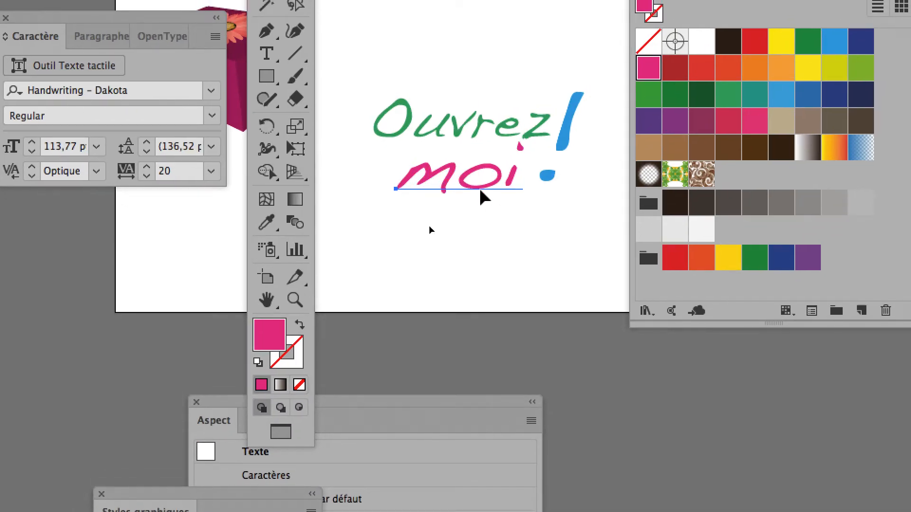
{"action": "left_click_drag", "start_coordinate": [487, 172], "coordinate": [483, 181]}
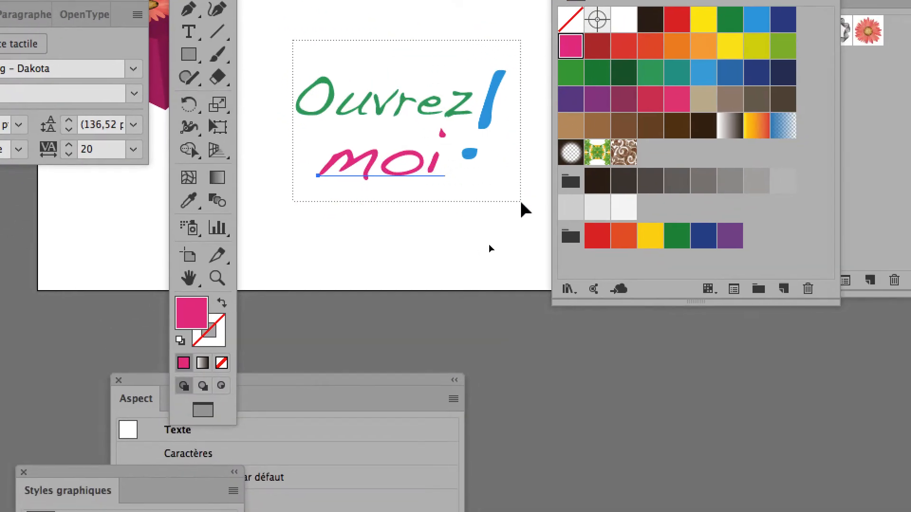
- Select "Ouvrez", "moi" and the exclamation mark together, shift the swatches away from the artwork and group the three texts
{"action": "key", "text": "super+a"}
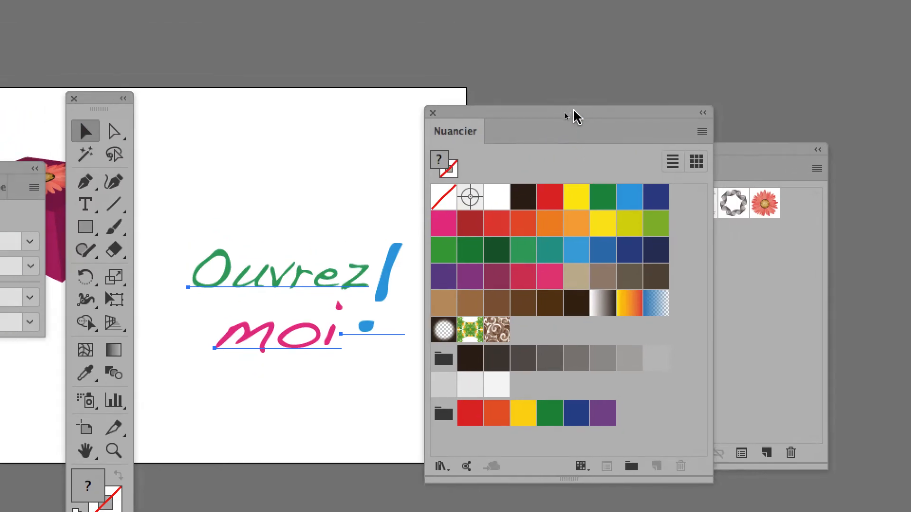
{"action": "left_click_drag", "start_coordinate": [700, 0], "coordinate": [472, 251]}
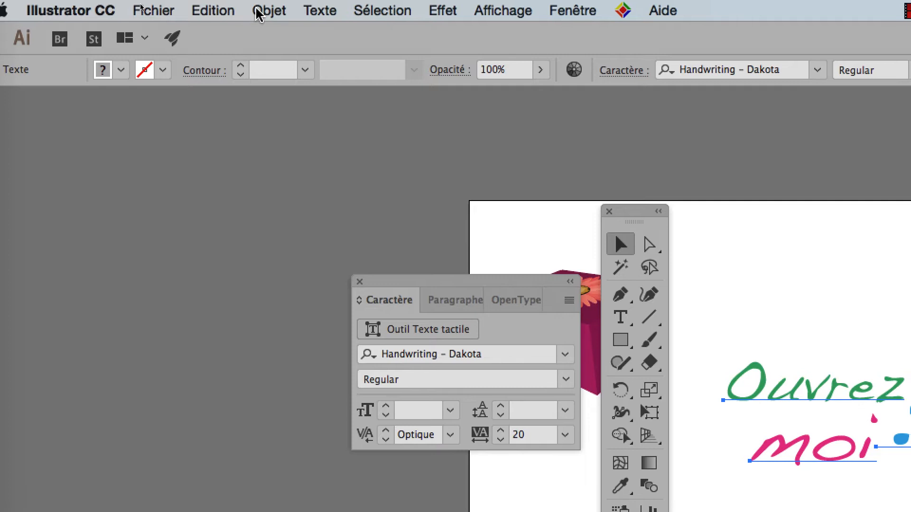
{"action": "left_click", "coordinate": [256, 12]}
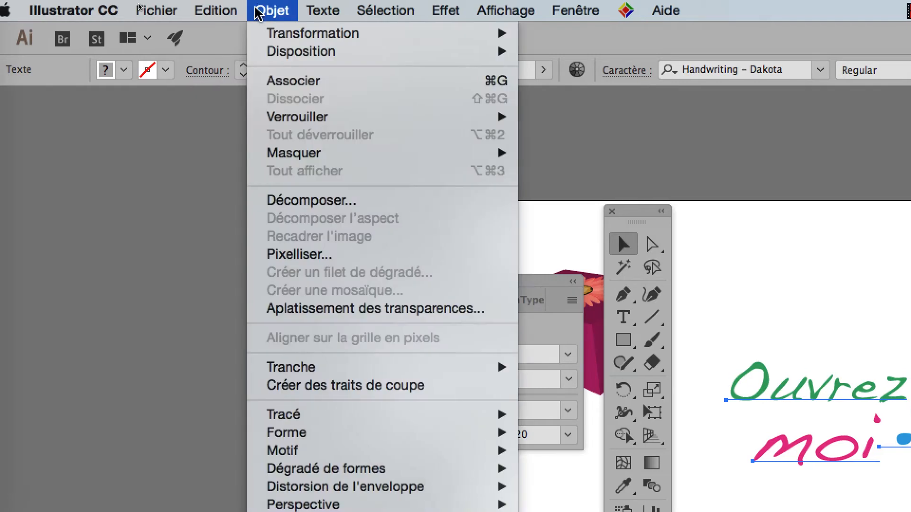
{"action": "mouse_move", "coordinate": [275, 119]}
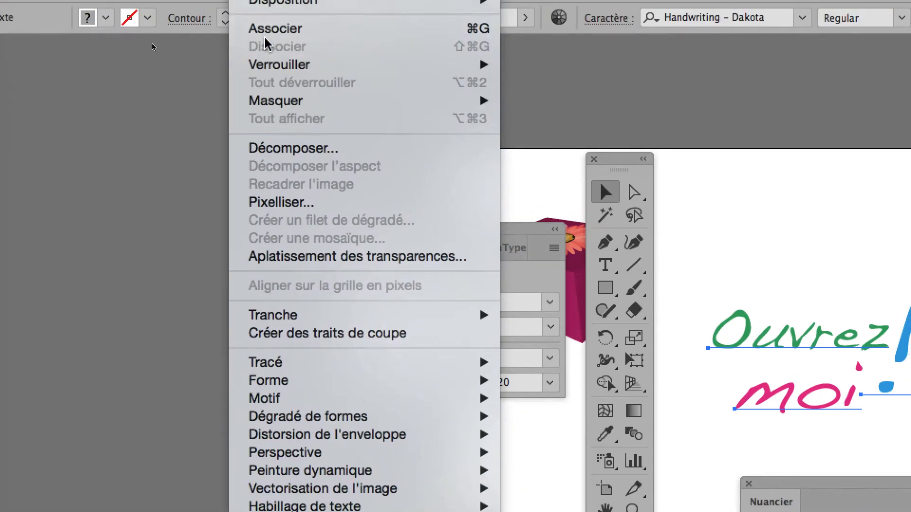
{"action": "left_click", "coordinate": [269, 7]}
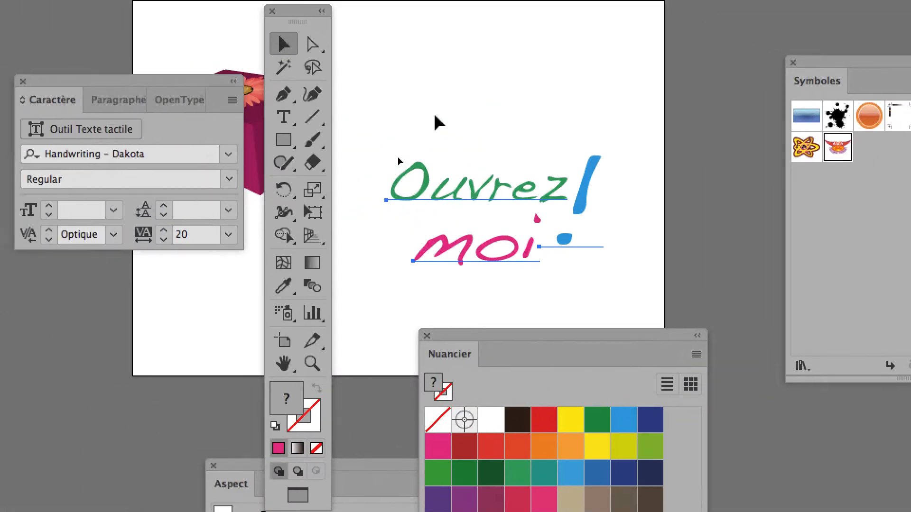
- Add the grouped "Ouvrez moi !" text to the document's symbols to start a new symbol
{"action": "left_click", "coordinate": [452, 116]}
{"action": "left_click", "coordinate": [458, 151]}
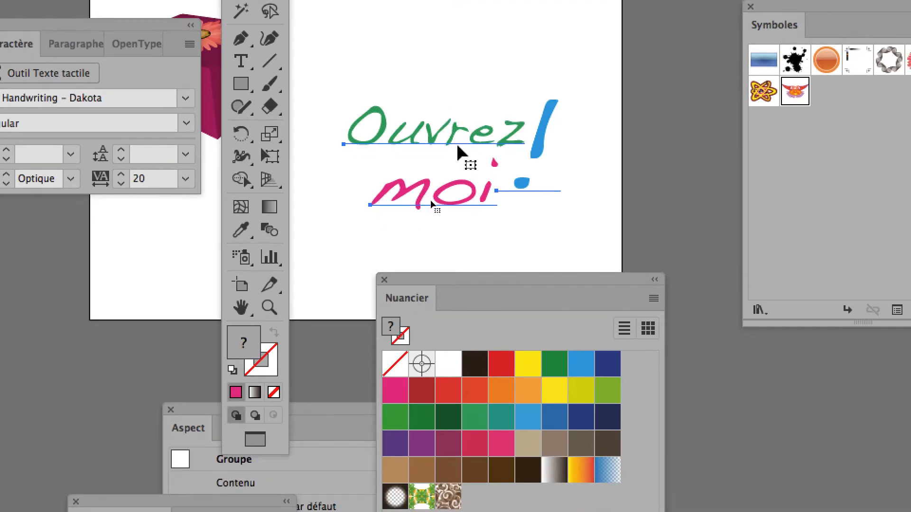
{"action": "left_click_drag", "start_coordinate": [458, 151], "coordinate": [873, 132]}
{"action": "left_click", "coordinate": [853, 176]}
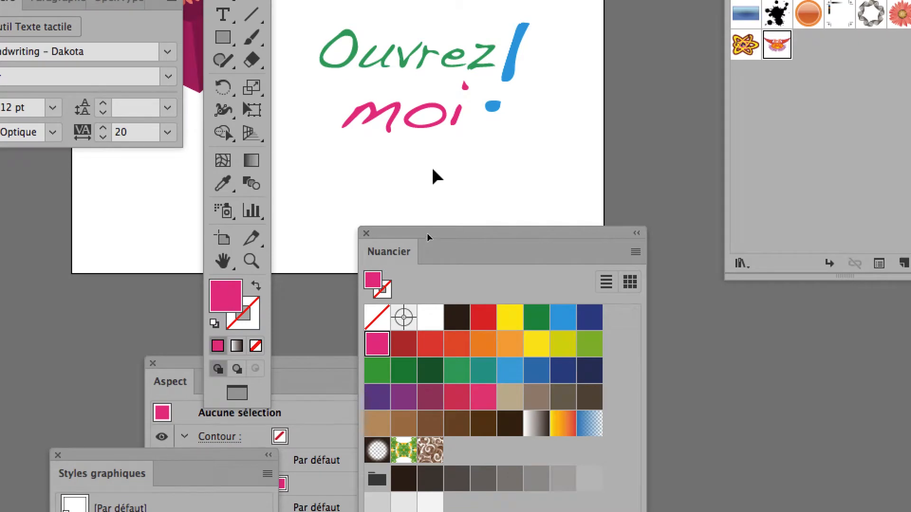
{"action": "left_click", "coordinate": [429, 127]}
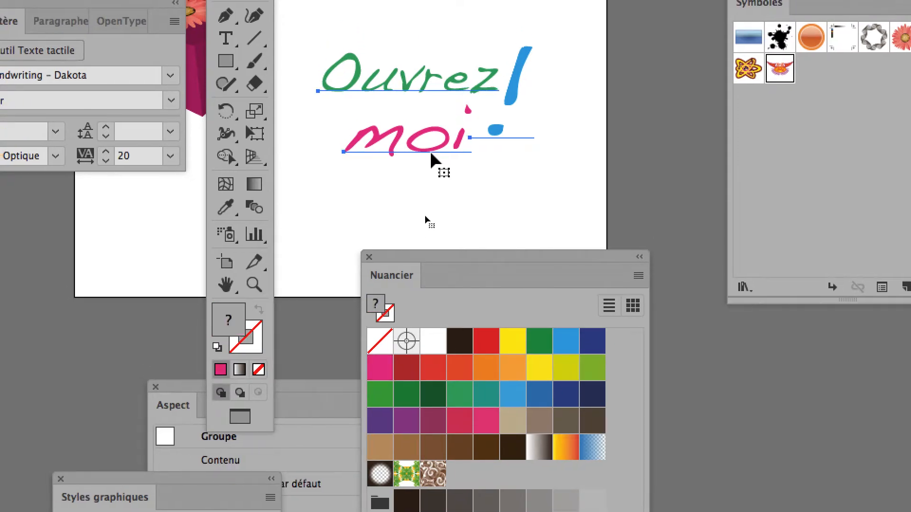
{"action": "left_click_drag", "start_coordinate": [430, 154], "coordinate": [837, 97]}
{"action": "left_click_drag", "start_coordinate": [572, 137], "coordinate": [572, 137]}
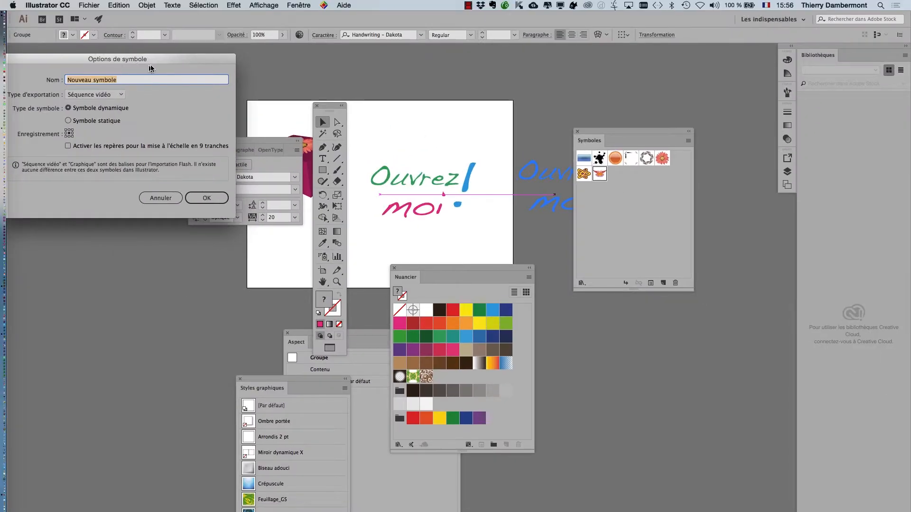
- Name the new symbol "Ouvrez moi", keep it a dynamic symbol exported as Séquence vidéo, and create it
{"action": "left_click_drag", "start_coordinate": [150, 69], "coordinate": [564, 114]}
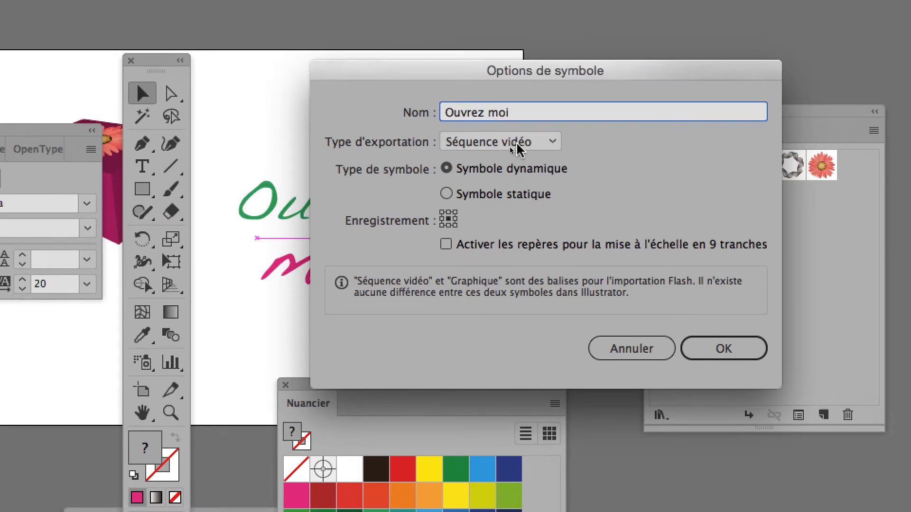
{"action": "left_click", "coordinate": [518, 142]}
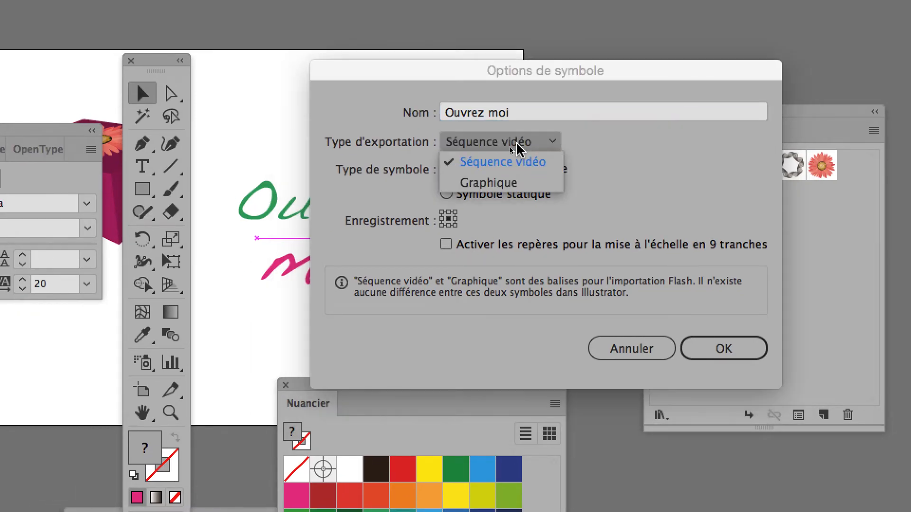
{"action": "left_click", "coordinate": [527, 152]}
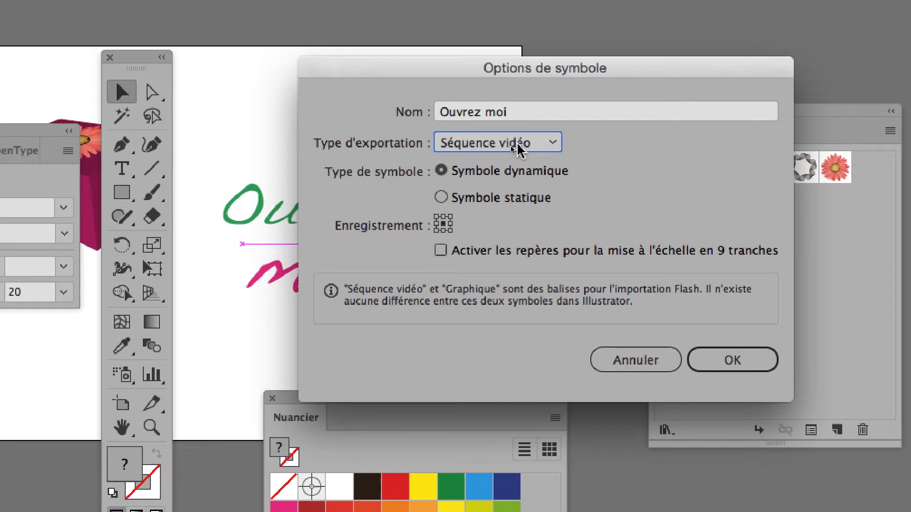
{"action": "left_click", "coordinate": [521, 119]}
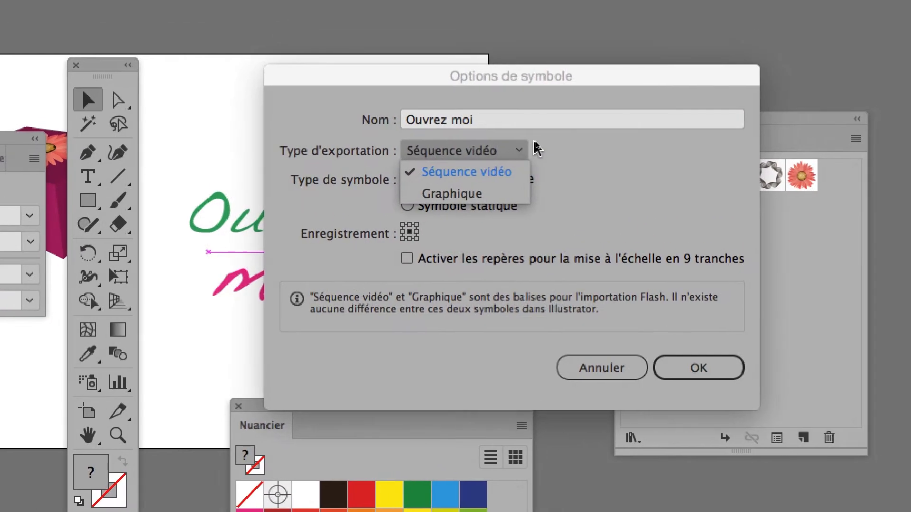
{"action": "left_click", "coordinate": [520, 155]}
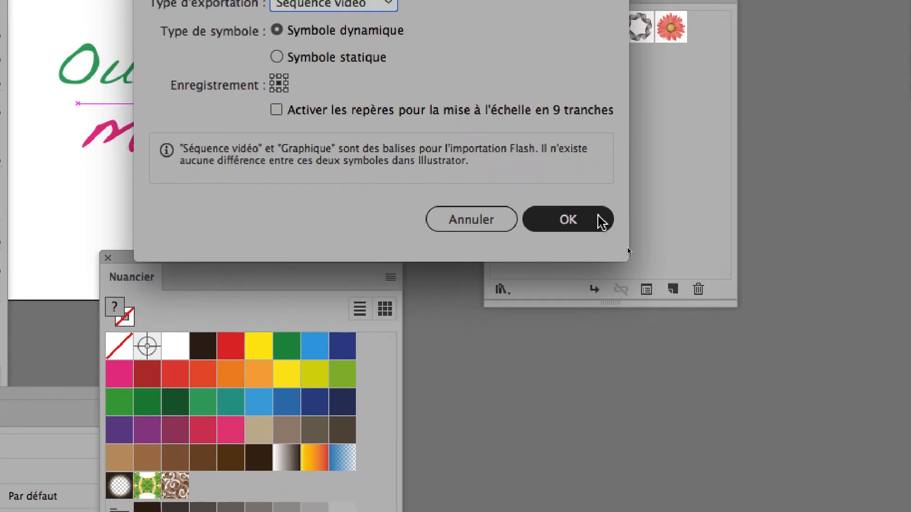
{"action": "left_click", "coordinate": [600, 219]}
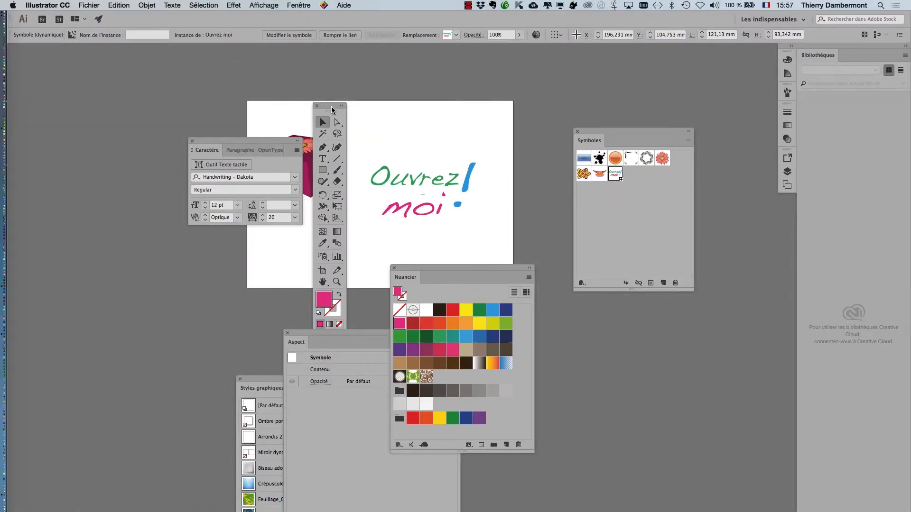
- Clear the panels away from the 3D box, select the box and place its appearance list beside it
{"action": "left_click_drag", "start_coordinate": [332, 109], "coordinate": [90, 102]}
{"action": "left_click_drag", "start_coordinate": [256, 139], "coordinate": [141, 359]}
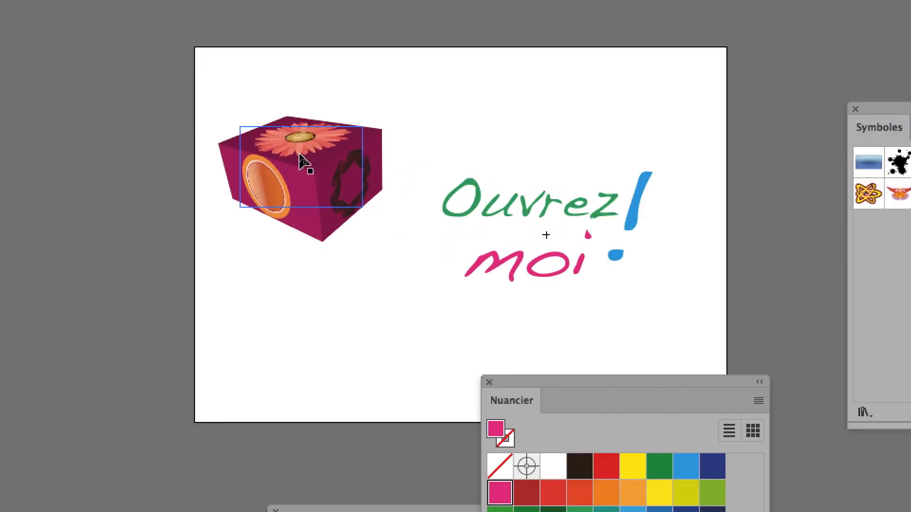
{"action": "scroll", "coordinate": [309, 159], "scroll_direction": "up", "scroll_amount": 2}
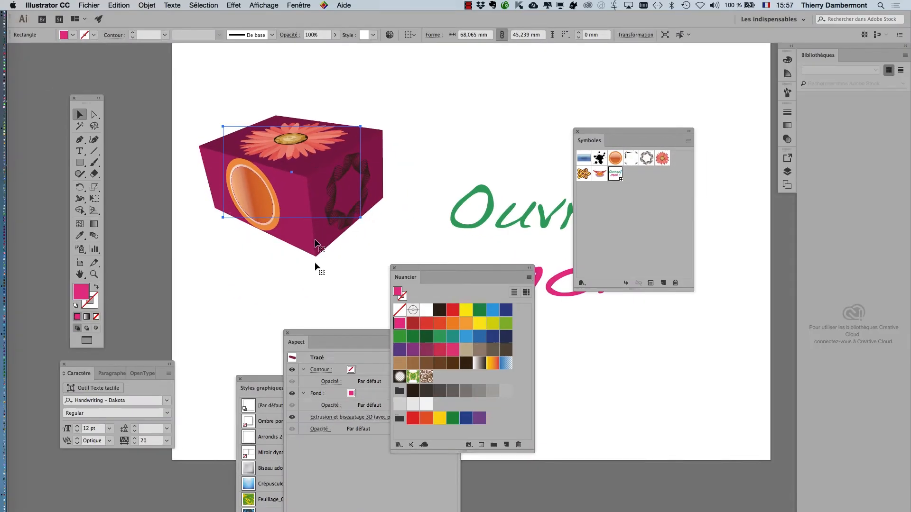
{"action": "left_click_drag", "start_coordinate": [420, 269], "coordinate": [611, 363]}
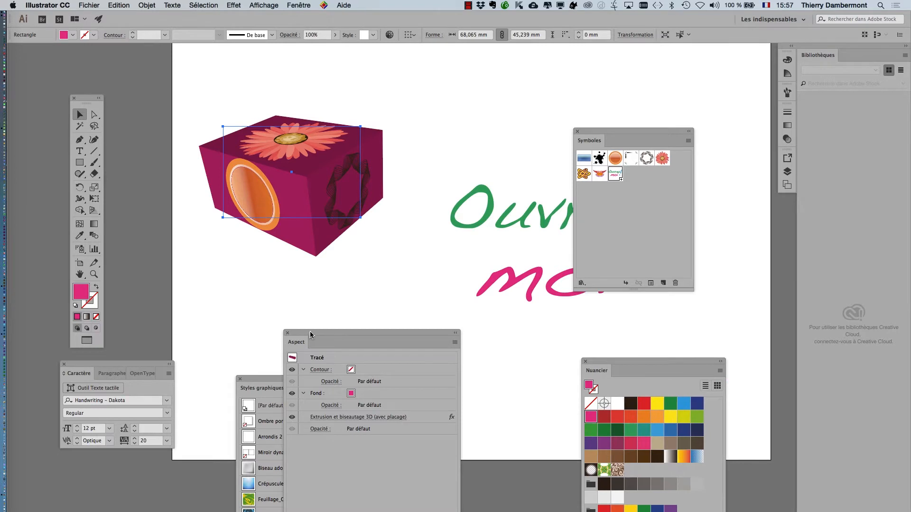
{"action": "left_click_drag", "start_coordinate": [310, 335], "coordinate": [430, 61]}
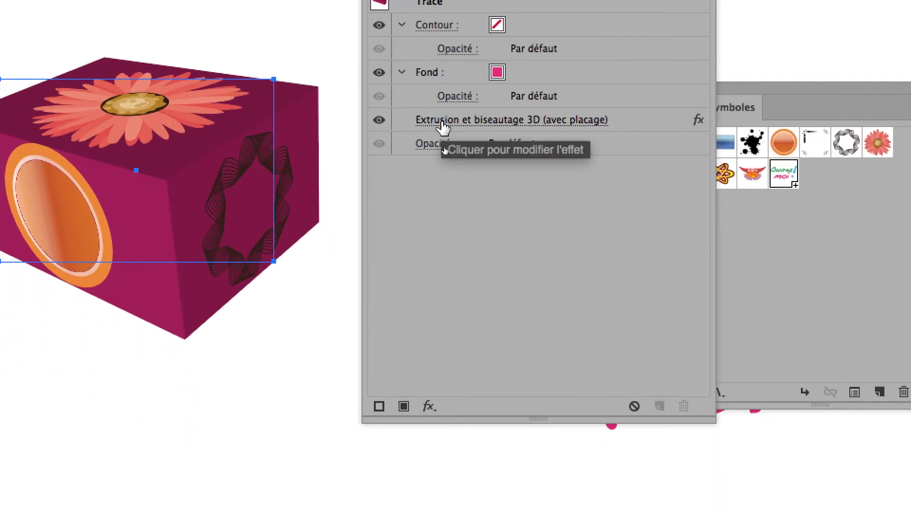
- Edit the box's 3D extrusion effect with preview on and map the "Ouvrez moi" symbol onto surface 6
{"action": "left_click", "coordinate": [442, 124]}
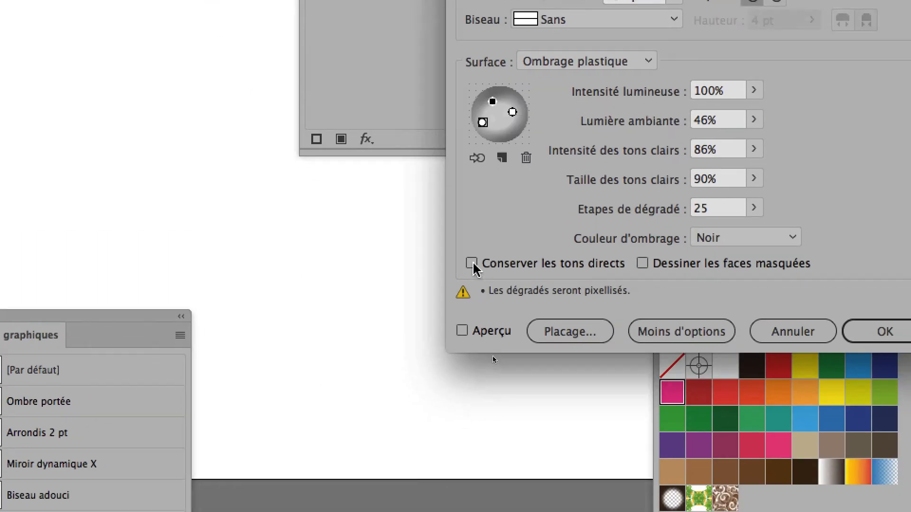
{"action": "left_click", "coordinate": [483, 332]}
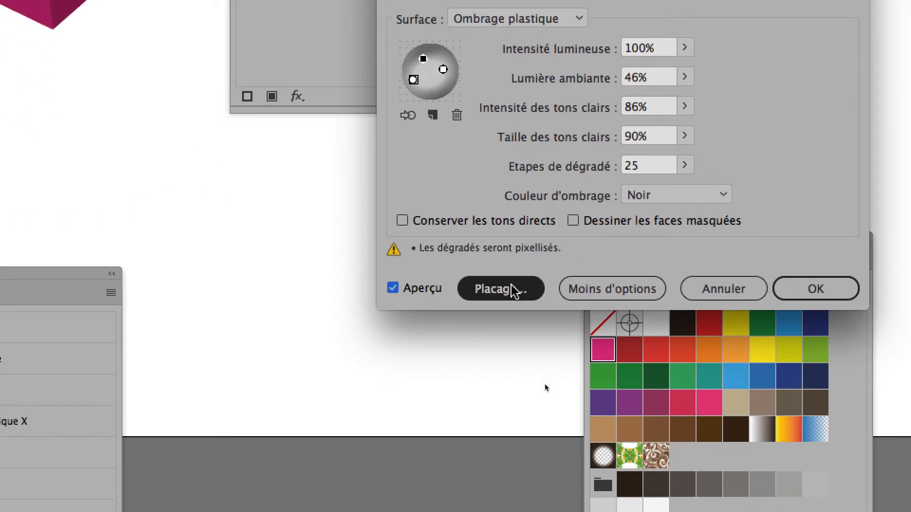
{"action": "left_click", "coordinate": [512, 289]}
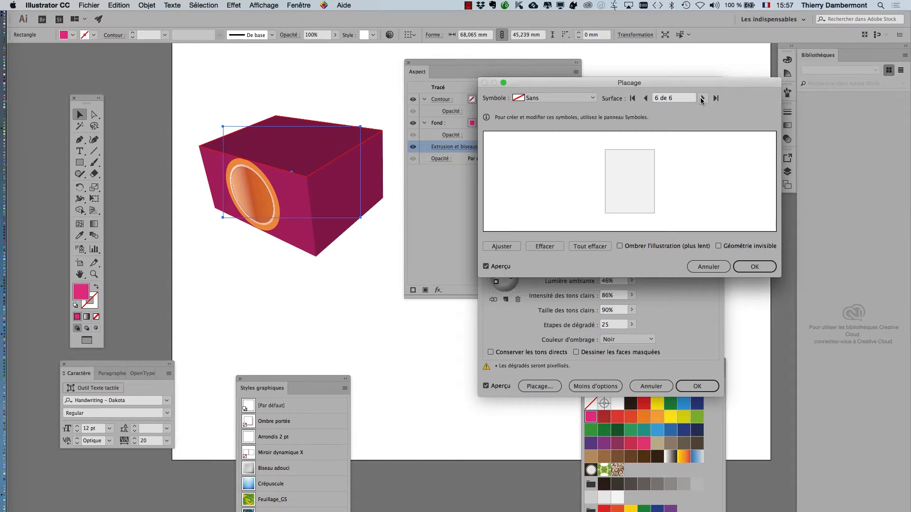
{"action": "left_click", "coordinate": [592, 100]}
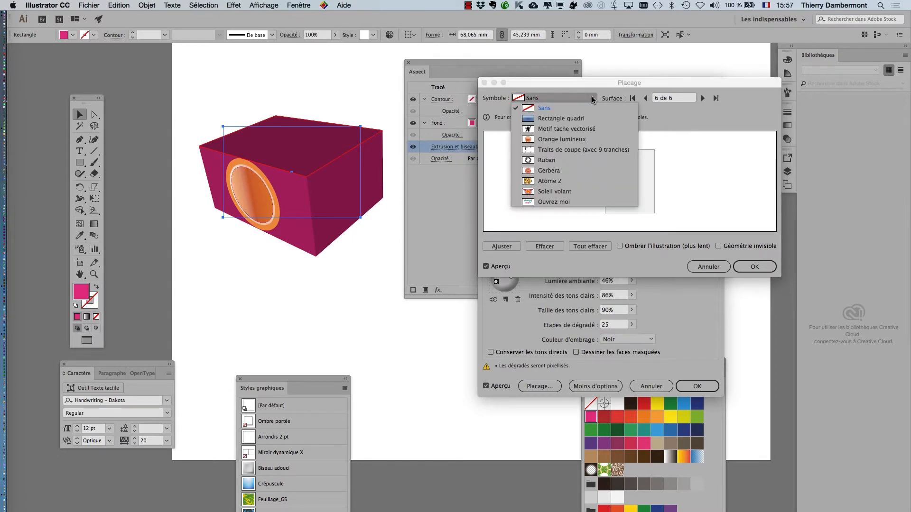
{"action": "left_click", "coordinate": [573, 202]}
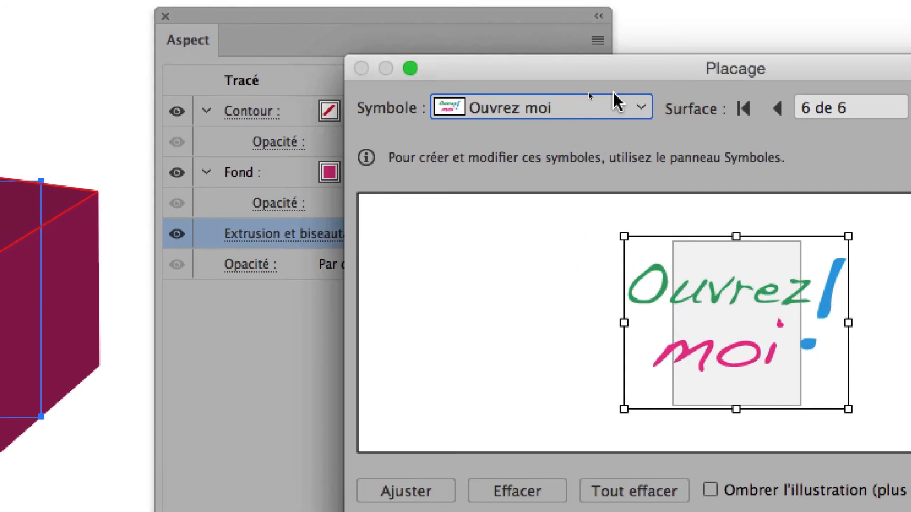
{"action": "left_click", "coordinate": [621, 101]}
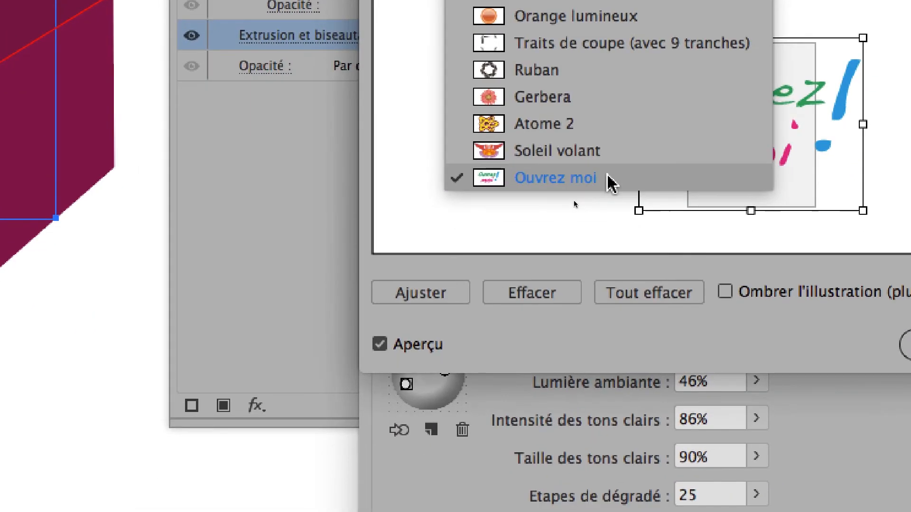
{"action": "left_click", "coordinate": [608, 371]}
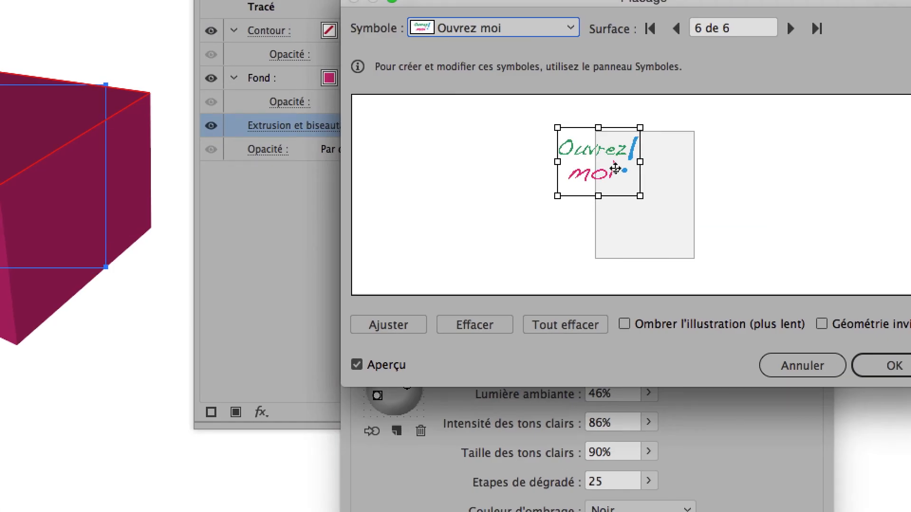
- Centre the mapped symbol on surface 6, rotate it a quarter turn clockwise, enlarge it to fill the face and apply the effect
{"action": "left_click_drag", "start_coordinate": [615, 168], "coordinate": [636, 175]}
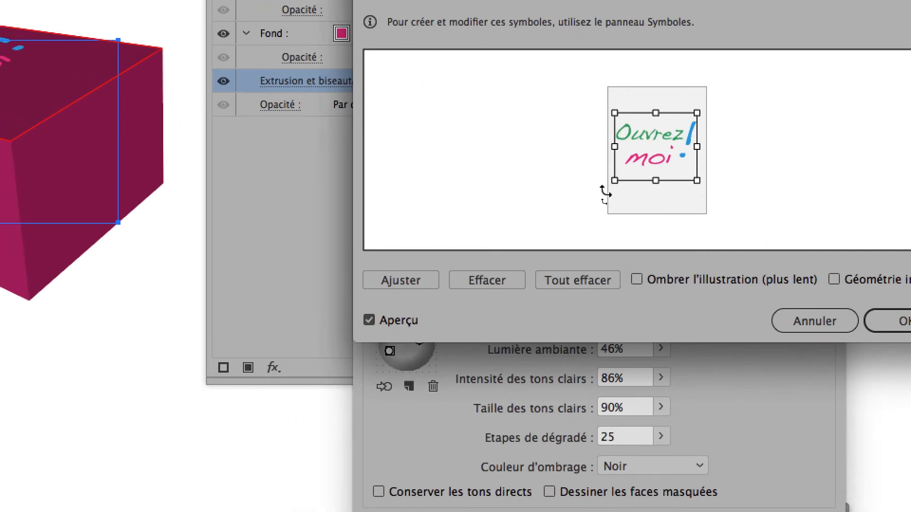
{"action": "left_click_drag", "start_coordinate": [602, 191], "coordinate": [621, 75]}
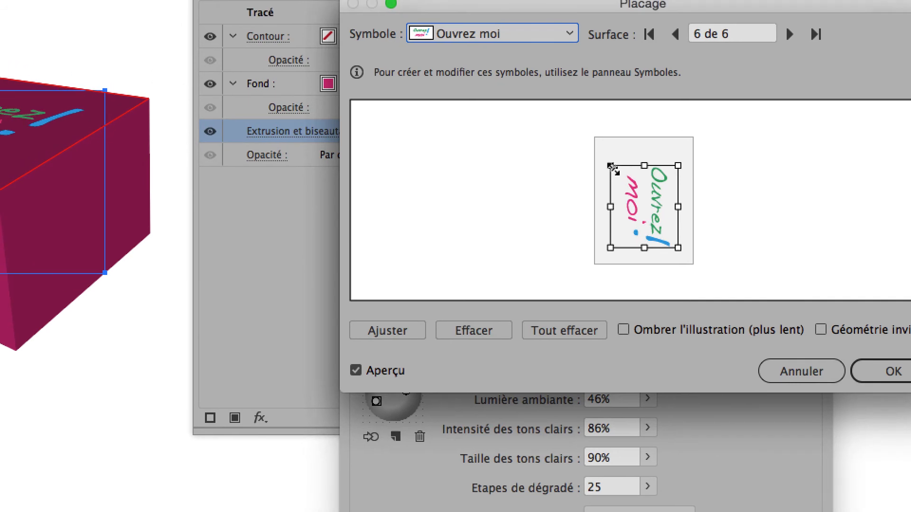
{"action": "mouse_move", "coordinate": [598, 144]}
{"action": "left_mouse_down"}
{"action": "mouse_move", "coordinate": [575, 138]}
{"action": "mouse_move", "coordinate": [604, 152]}
{"action": "left_mouse_up"}
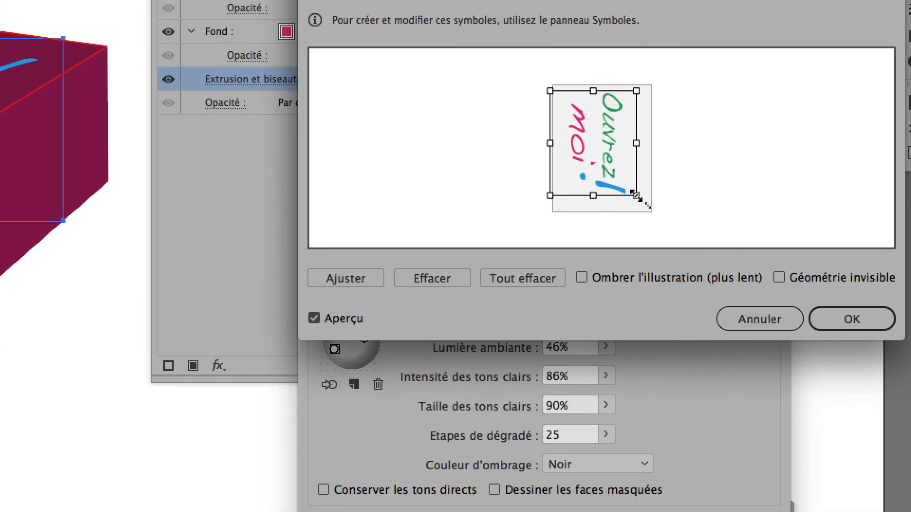
{"action": "left_click_drag", "start_coordinate": [636, 195], "coordinate": [649, 209]}
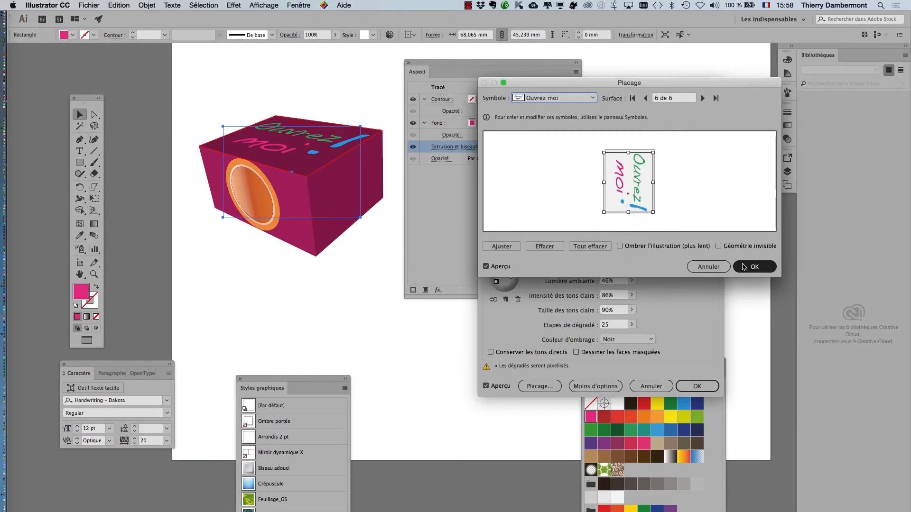
{"action": "left_click", "coordinate": [744, 267]}
{"action": "left_click", "coordinate": [697, 386]}
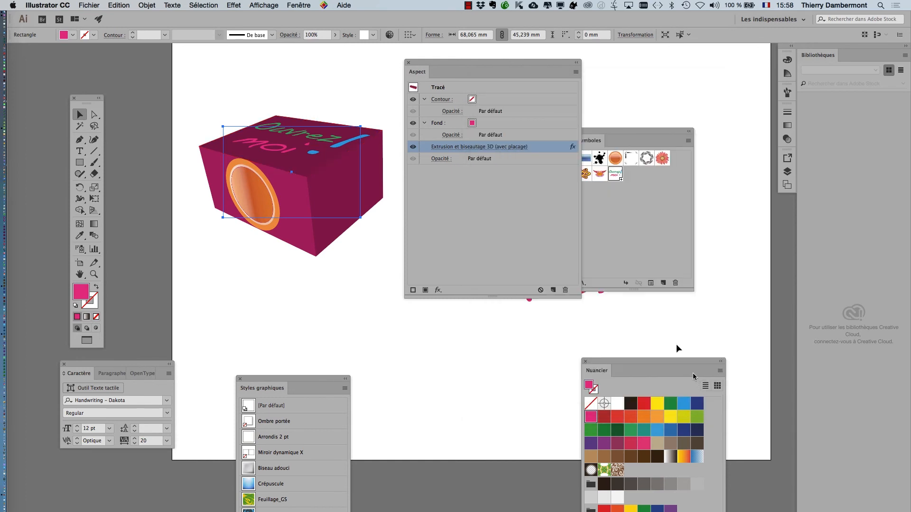
- Save the document under a new "la 3D basique" version number in Adobe Illustrator (ai) format in the JOUR 4 IVE folder
{"action": "left_click", "coordinate": [89, 5]}
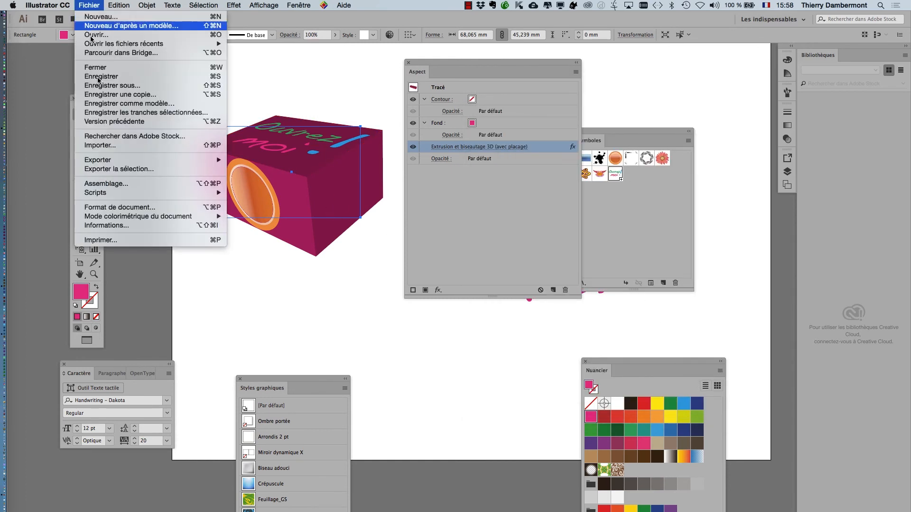
{"action": "left_click", "coordinate": [102, 85]}
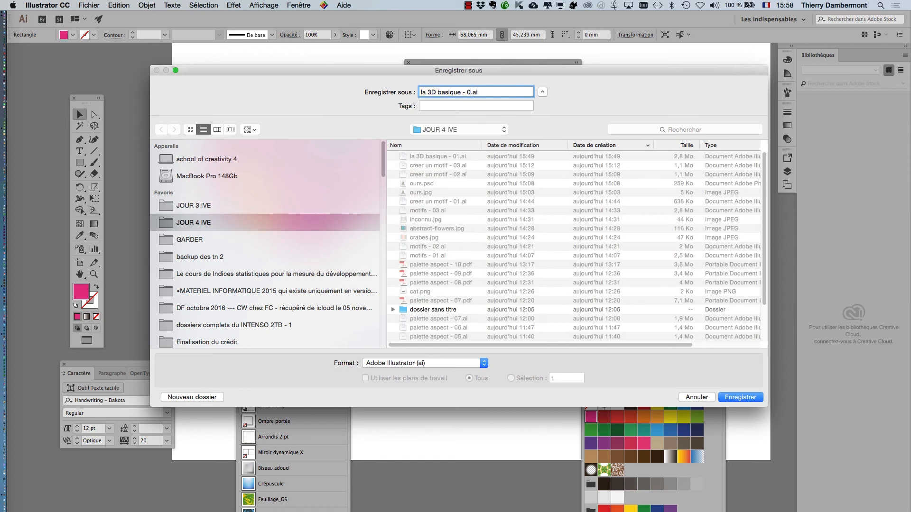
{"action": "left_click", "coordinate": [744, 398]}
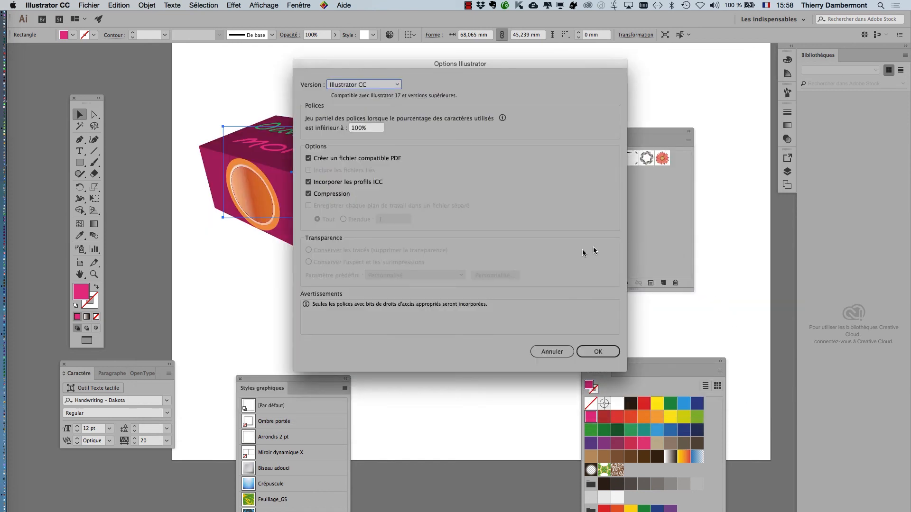